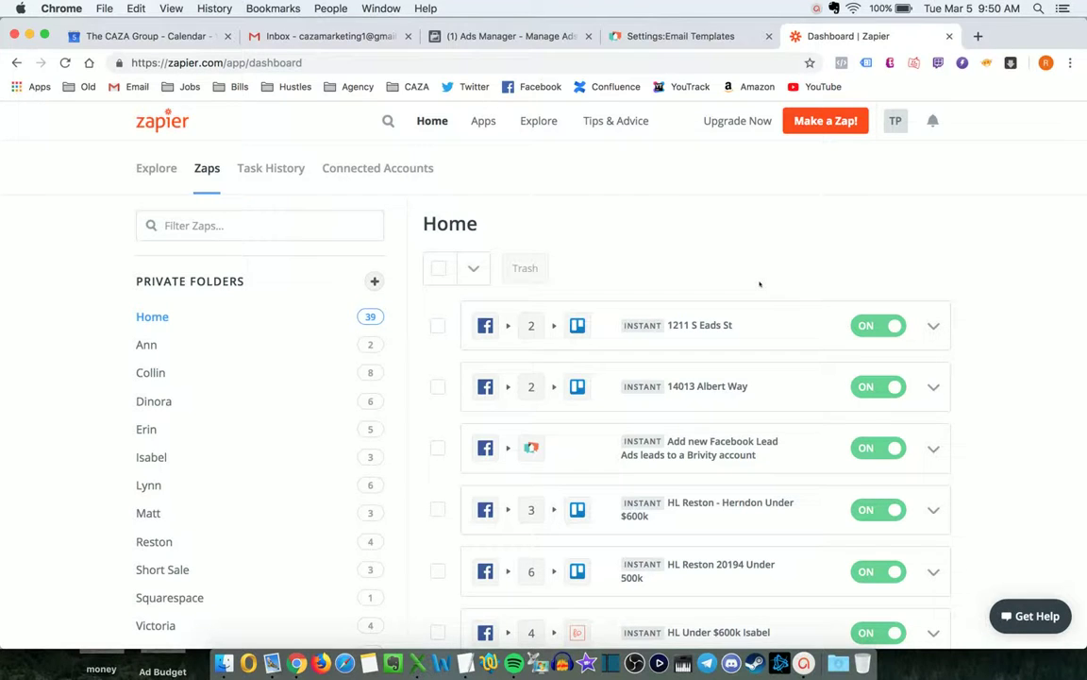
Open the Collin private folder of property zaps and place the Facebook Ads Manager tab beside Zapier.
scroll(760, 282, "down", 2)
scroll(760, 282, "up", 2)
left_click(149, 371)
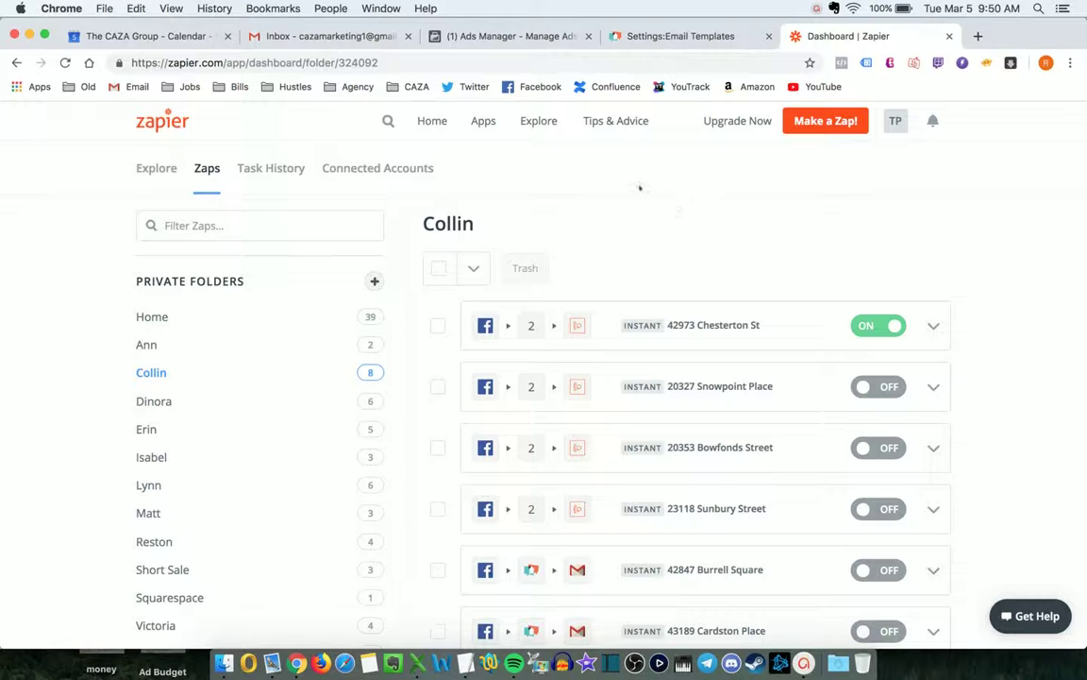
left_click_drag(510, 35, 689, 36)
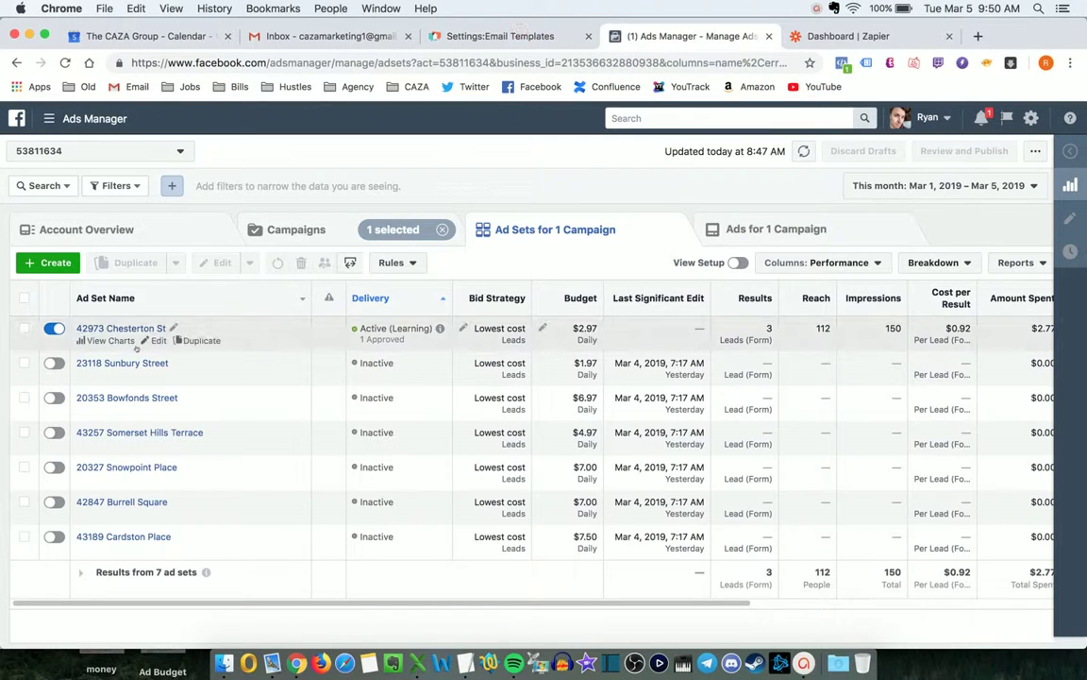
Compare the Facebook ad sets with the Collin zaps, ending back on the Zapier tab.
key("ctrl+Tab")
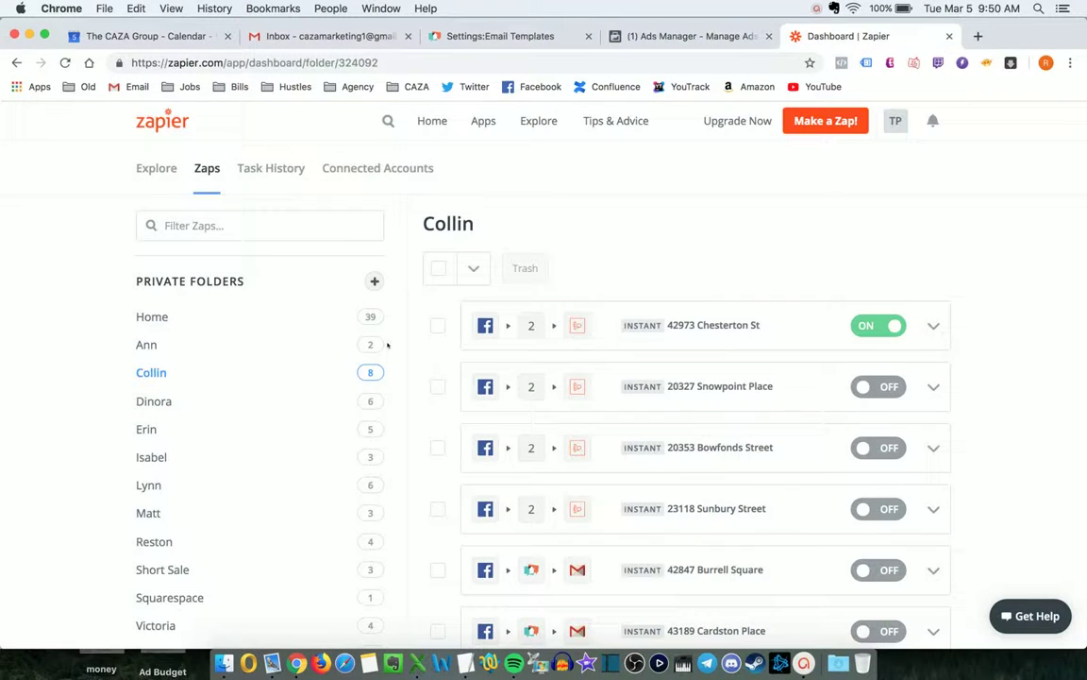
key("ctrl+shift+Tab")
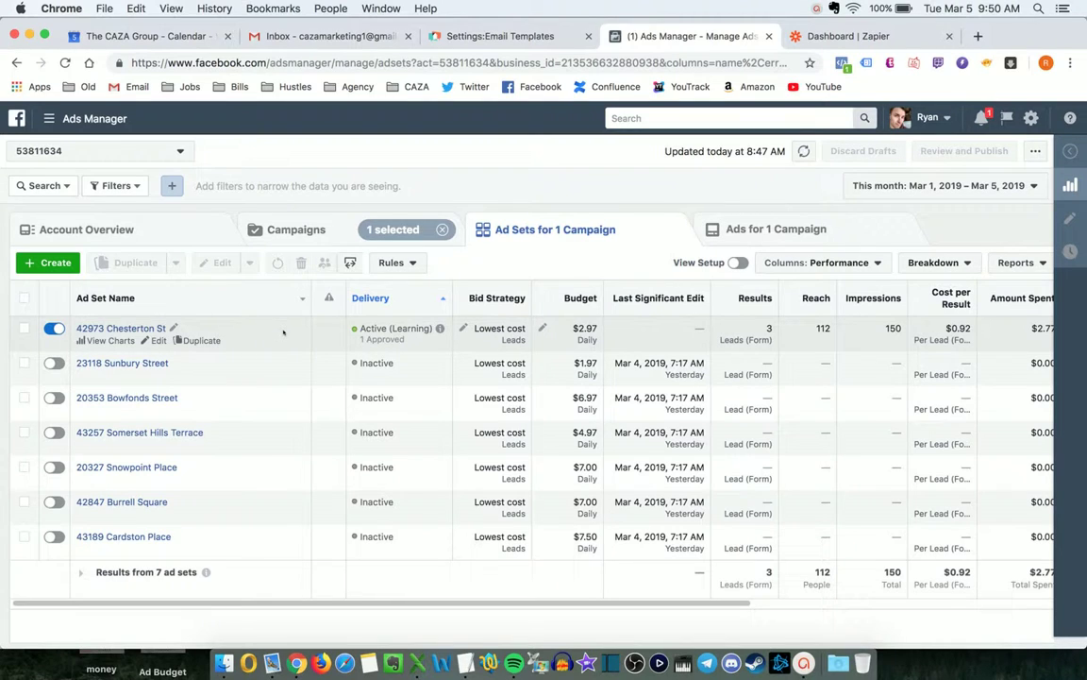
key("ctrl+Tab")
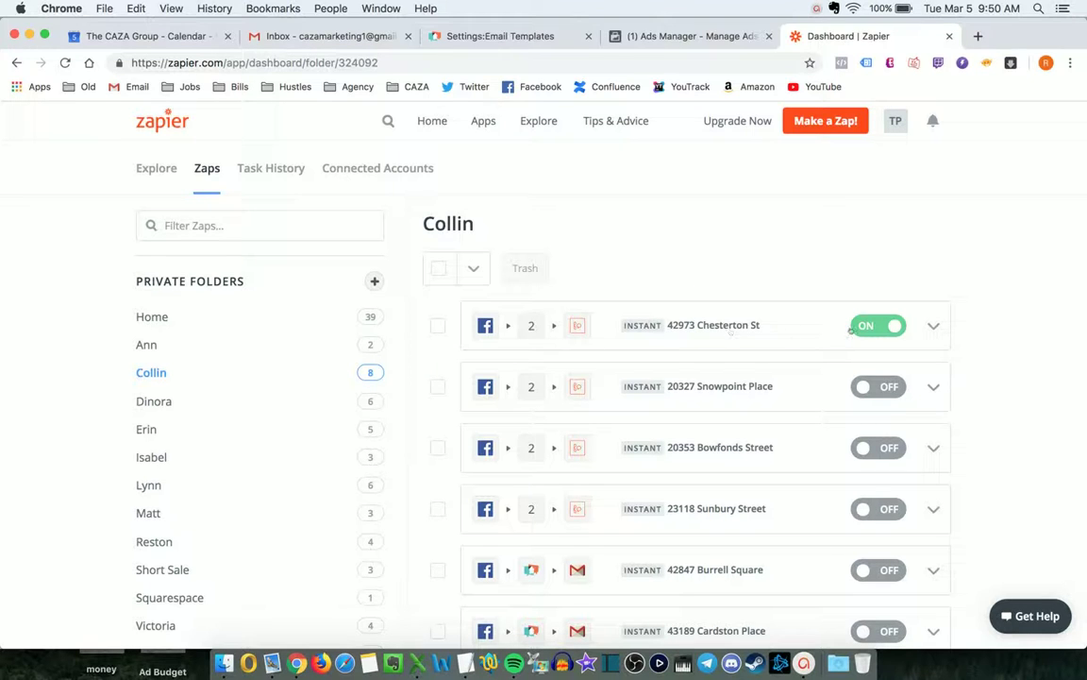
left_click(661, 36)
left_click(933, 326)
left_click(795, 272)
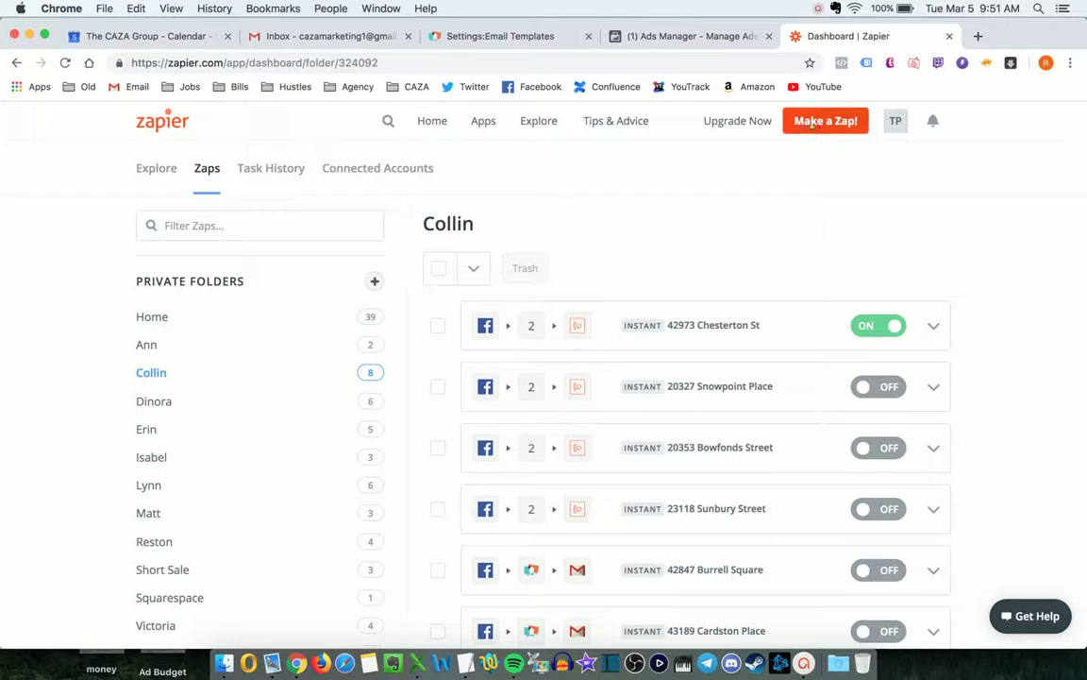
left_click(932, 325)
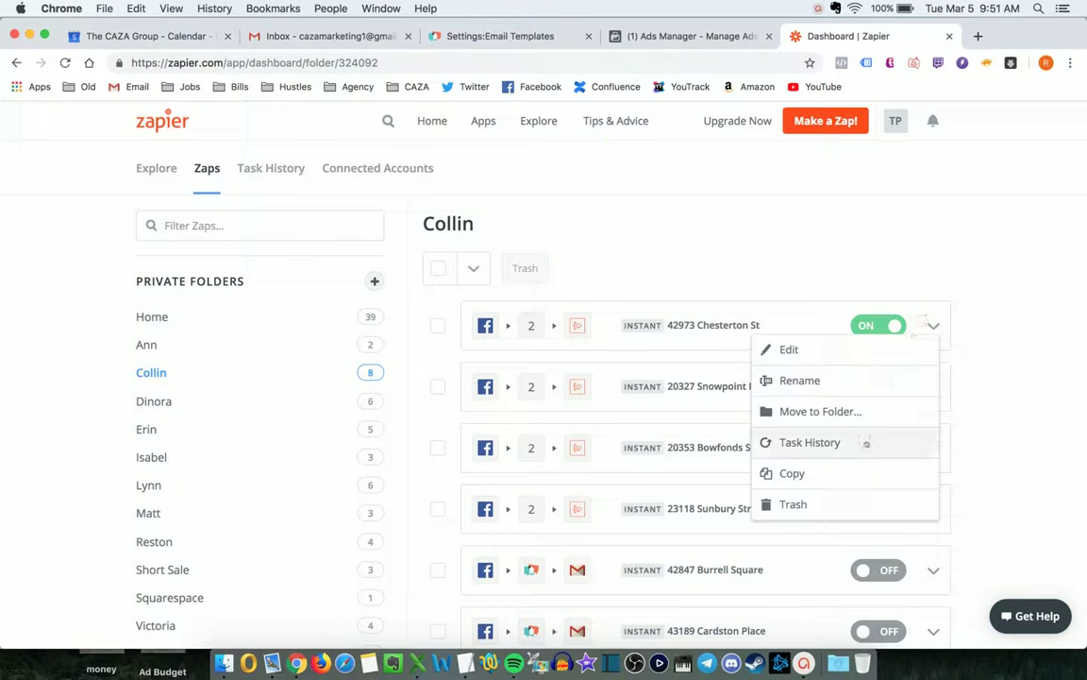
left_click(837, 473)
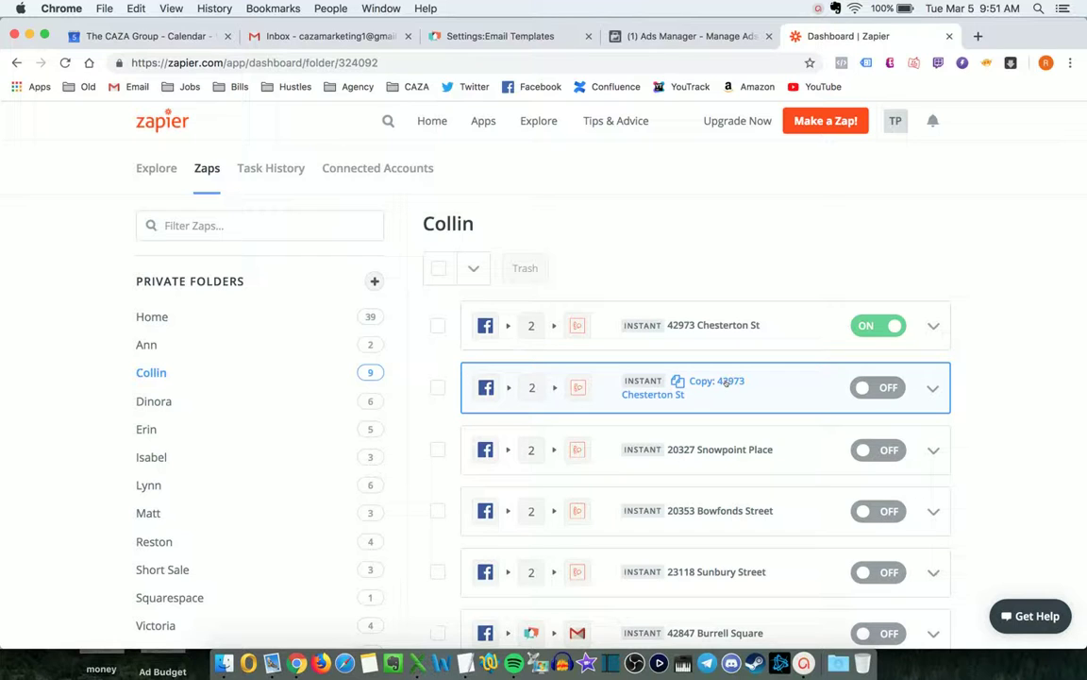
left_click(725, 381)
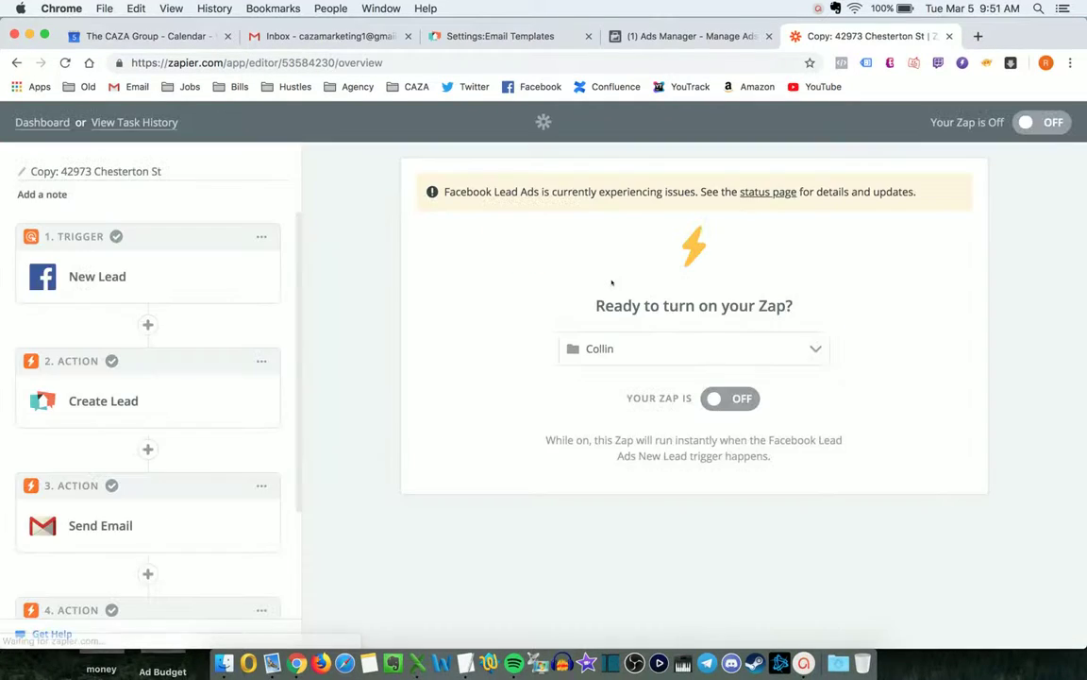
Retitle the copied zap '87612312 Test St'.
scroll(219, 231, "down", 3)
scroll(214, 227, "up", 3)
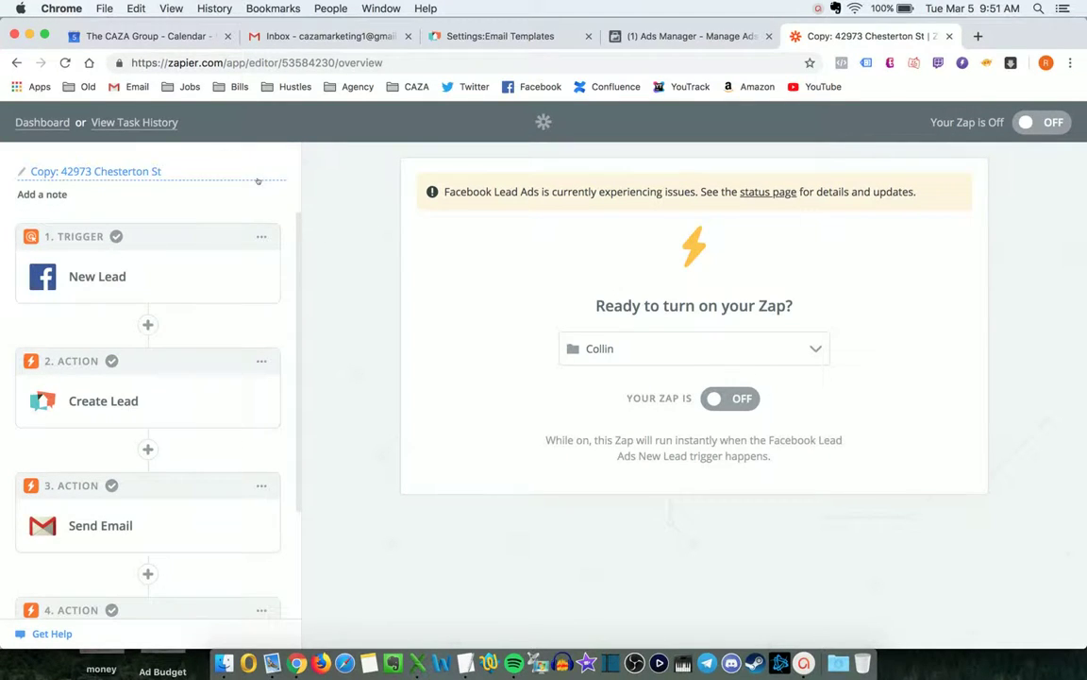
left_click(189, 171)
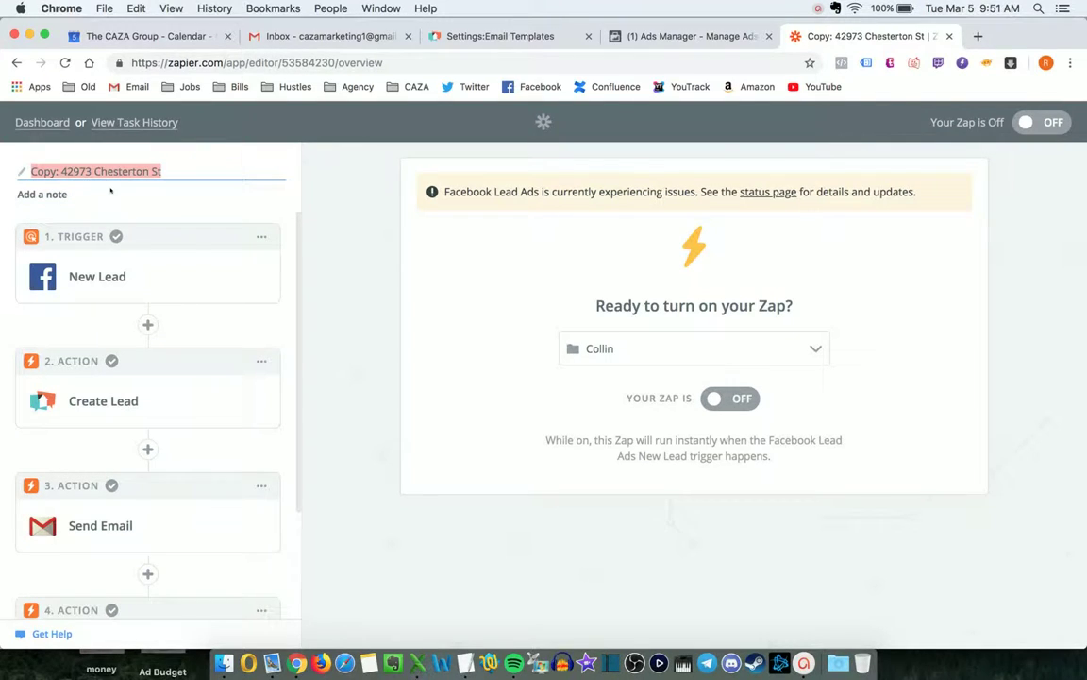
type("87612312 Test St")
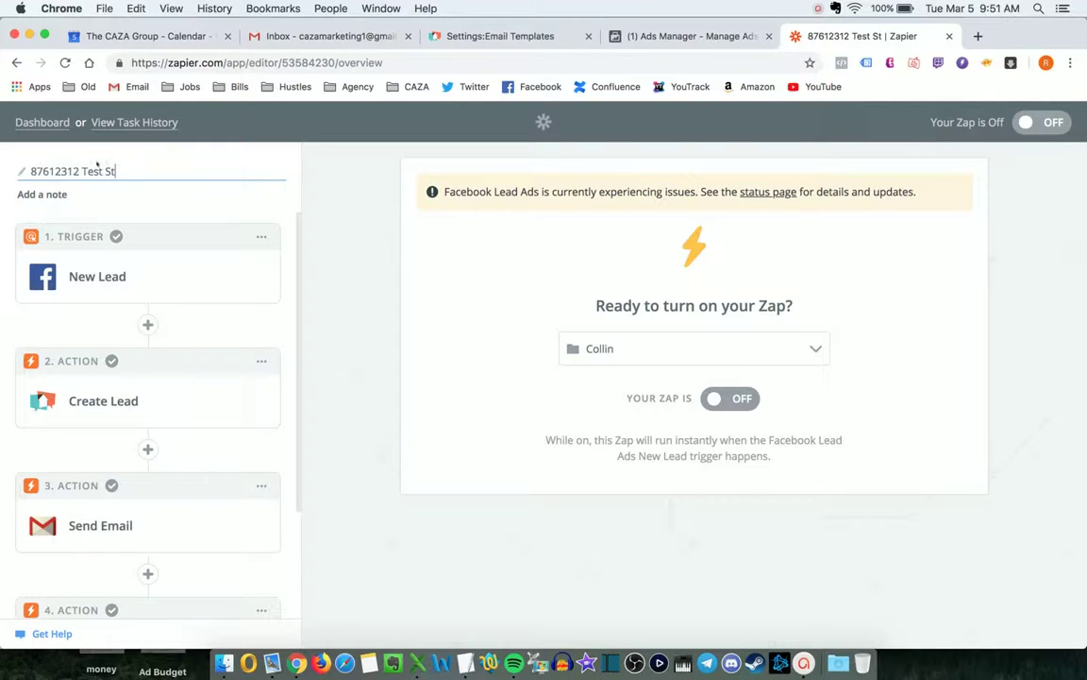
left_click(97, 277)
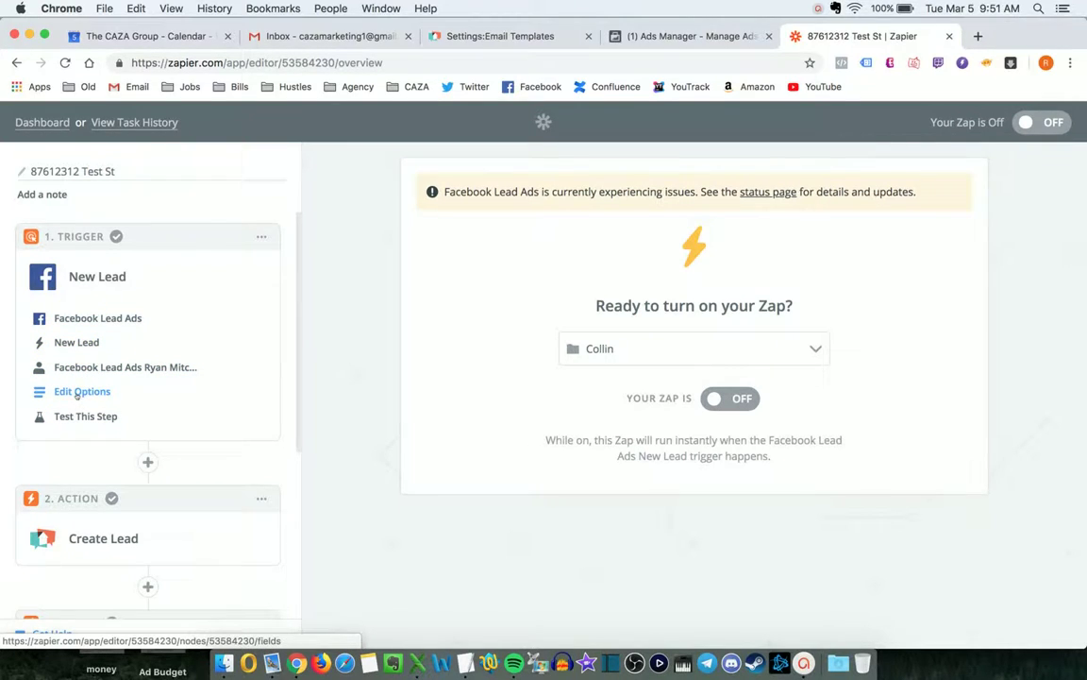
left_click(77, 392)
scroll(545, 352, "down", 1)
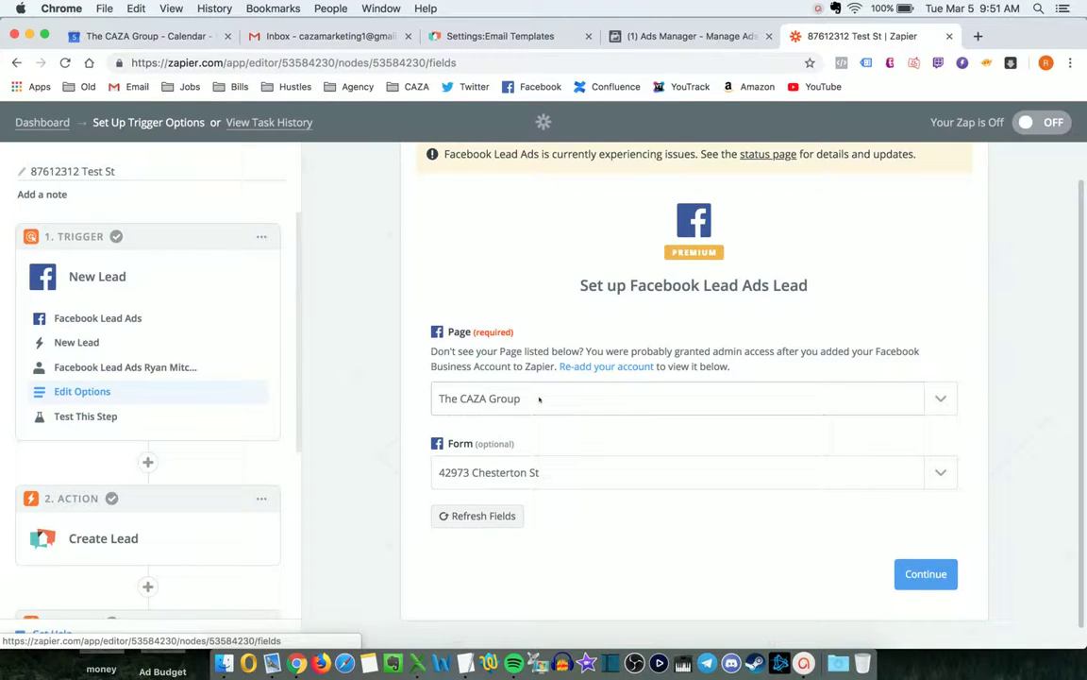
left_click(574, 477)
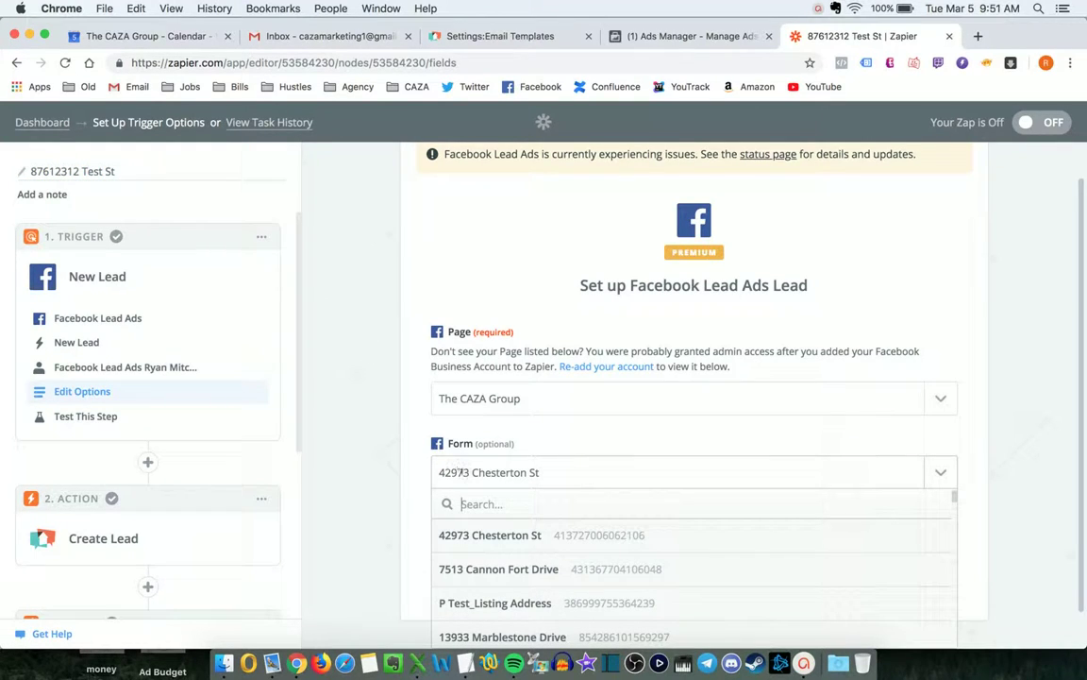
type("test st")
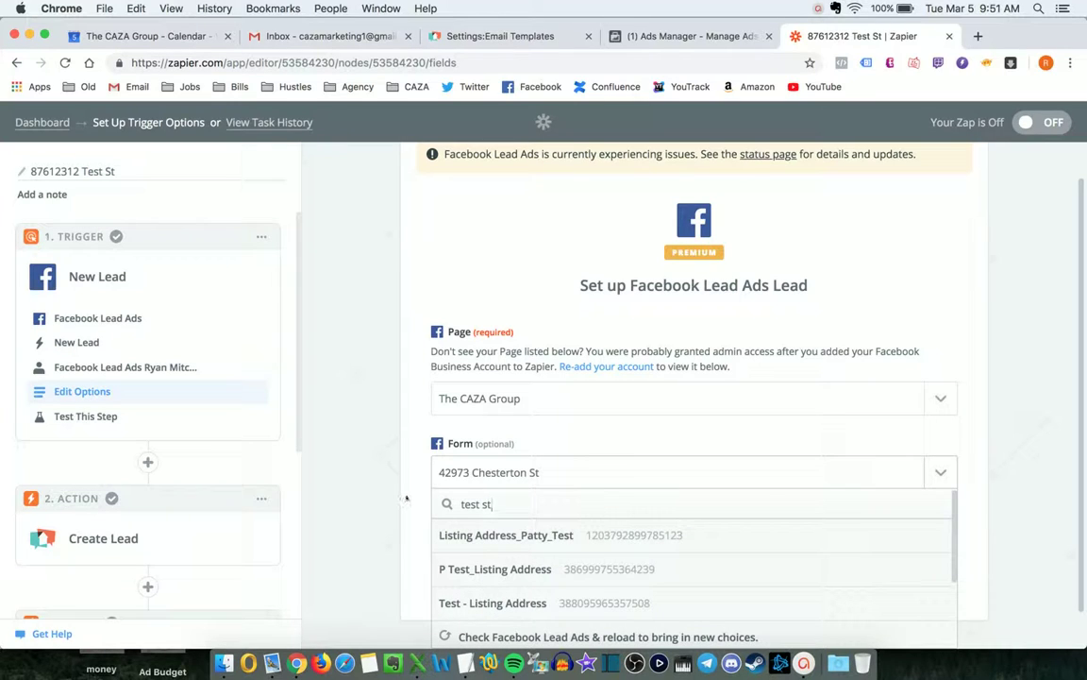
key("super+a")
key("BackSpace")
left_click(417, 453)
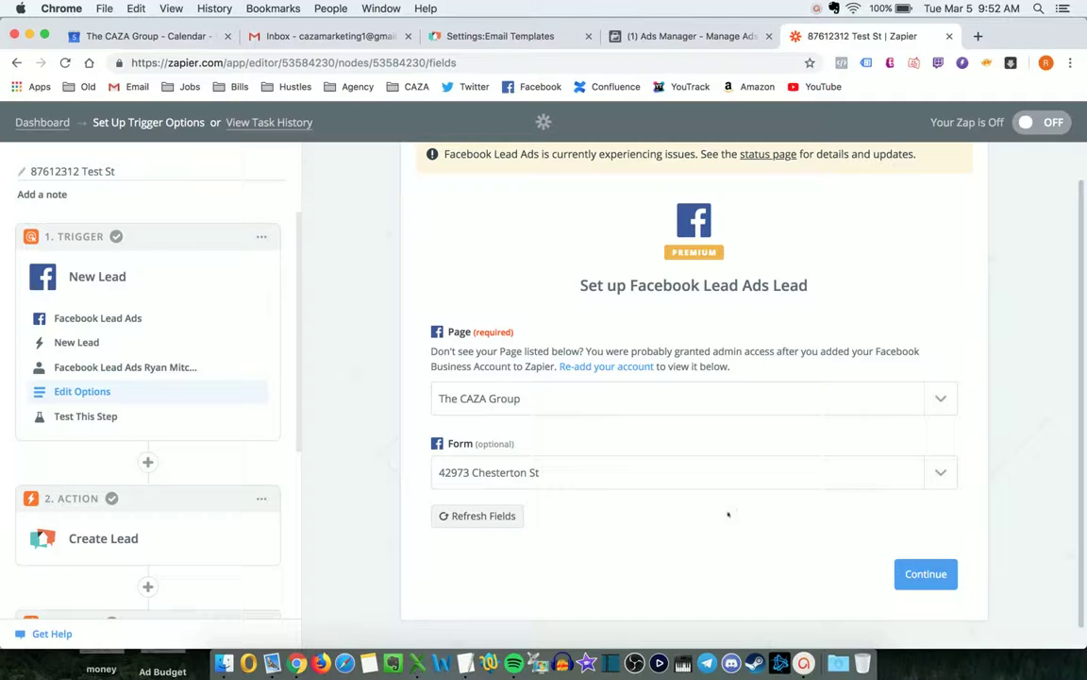
left_click(921, 574)
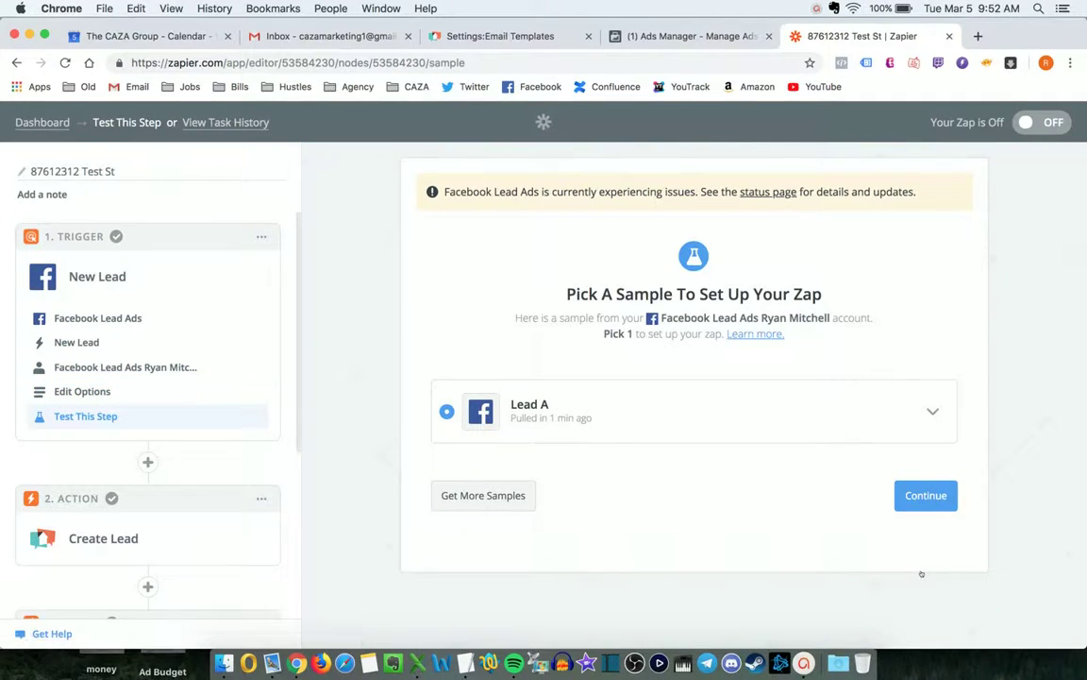
left_click(921, 493)
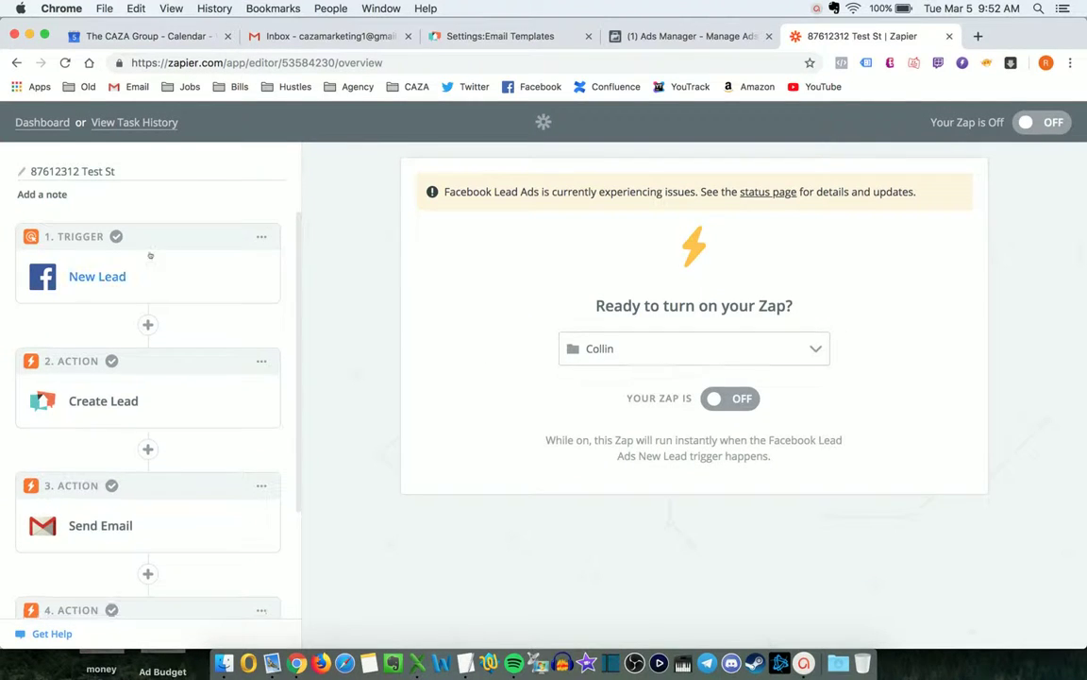
mouse_move(123, 422)
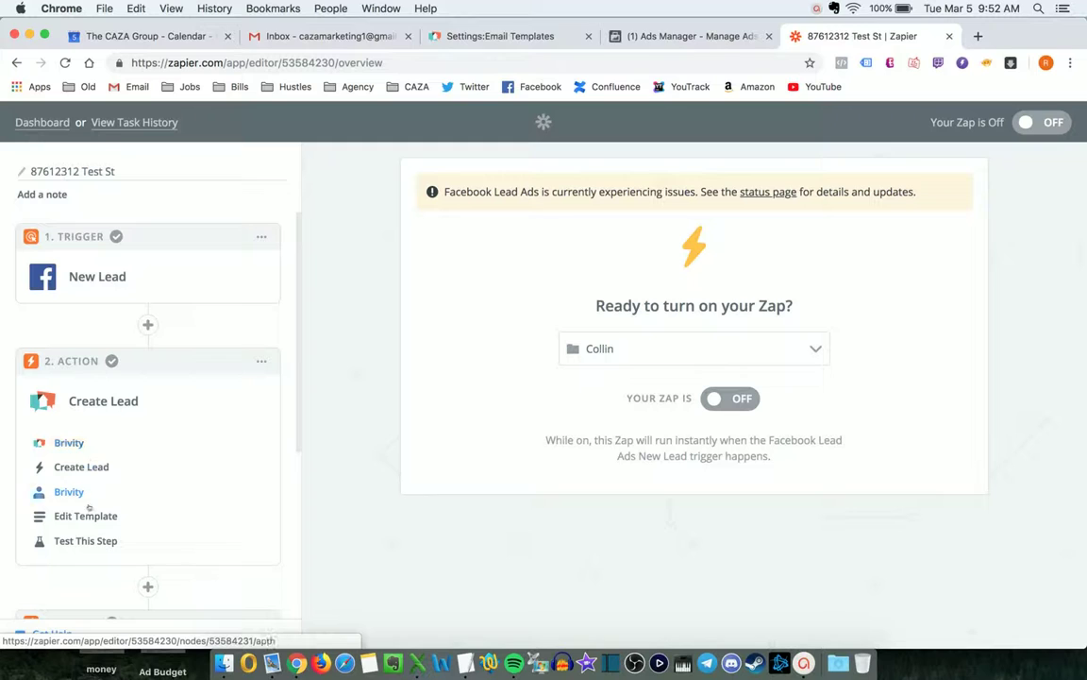
left_click(94, 515)
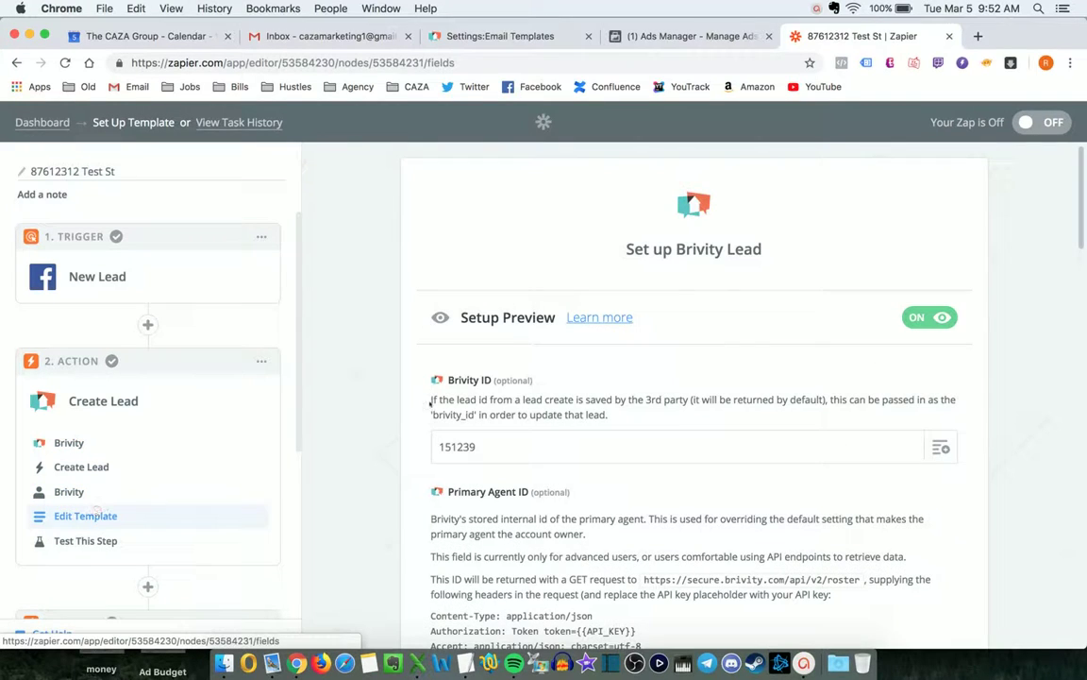
scroll(479, 626, "down", 2)
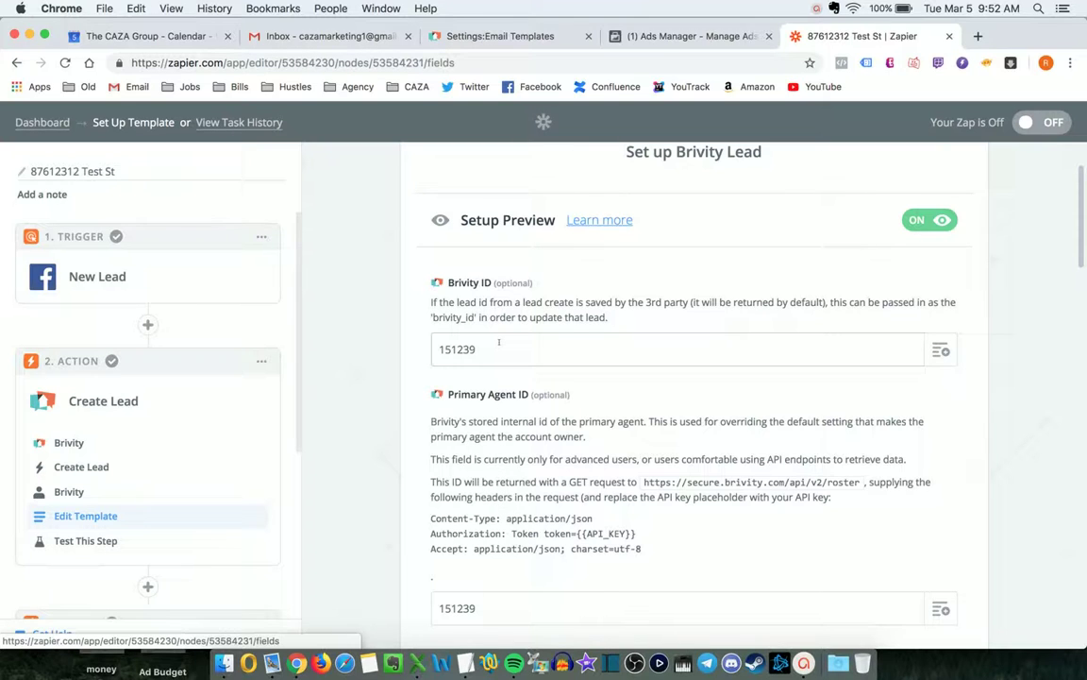
scroll(498, 342, "down", 8)
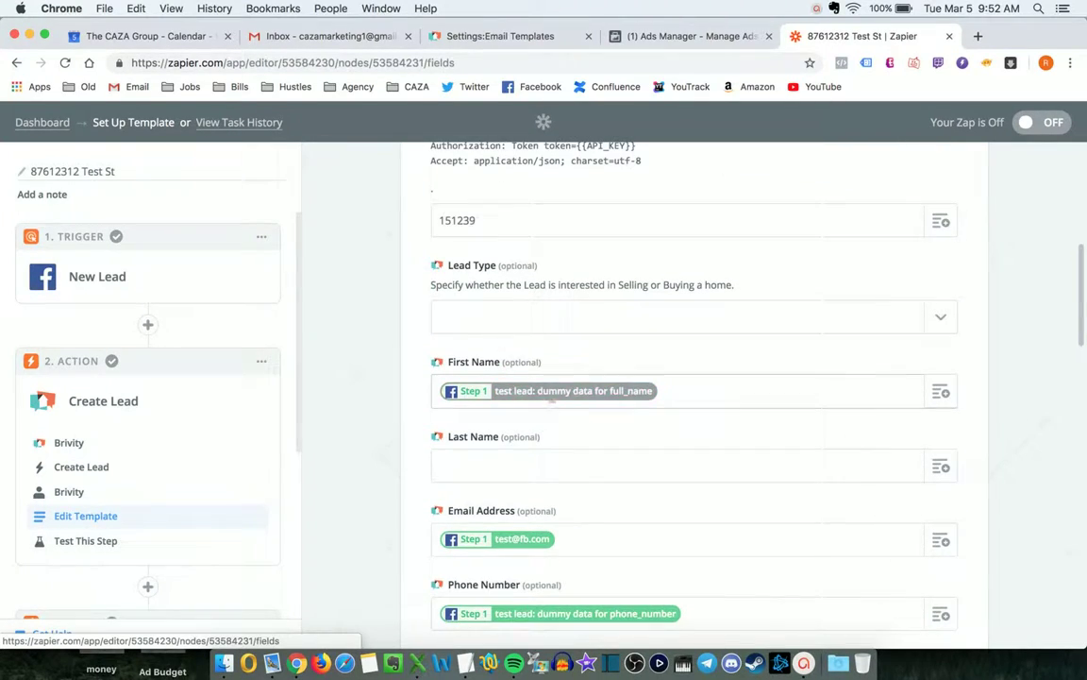
scroll(501, 361, "down", 3)
scroll(553, 406, "down", 3)
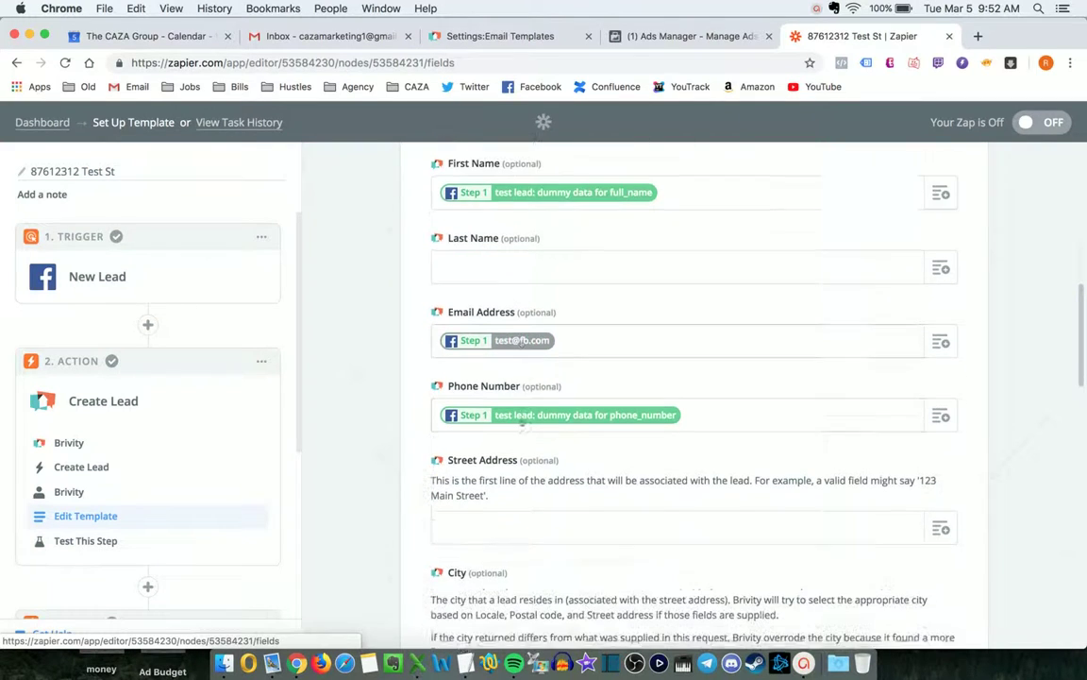
scroll(557, 378, "down", 3)
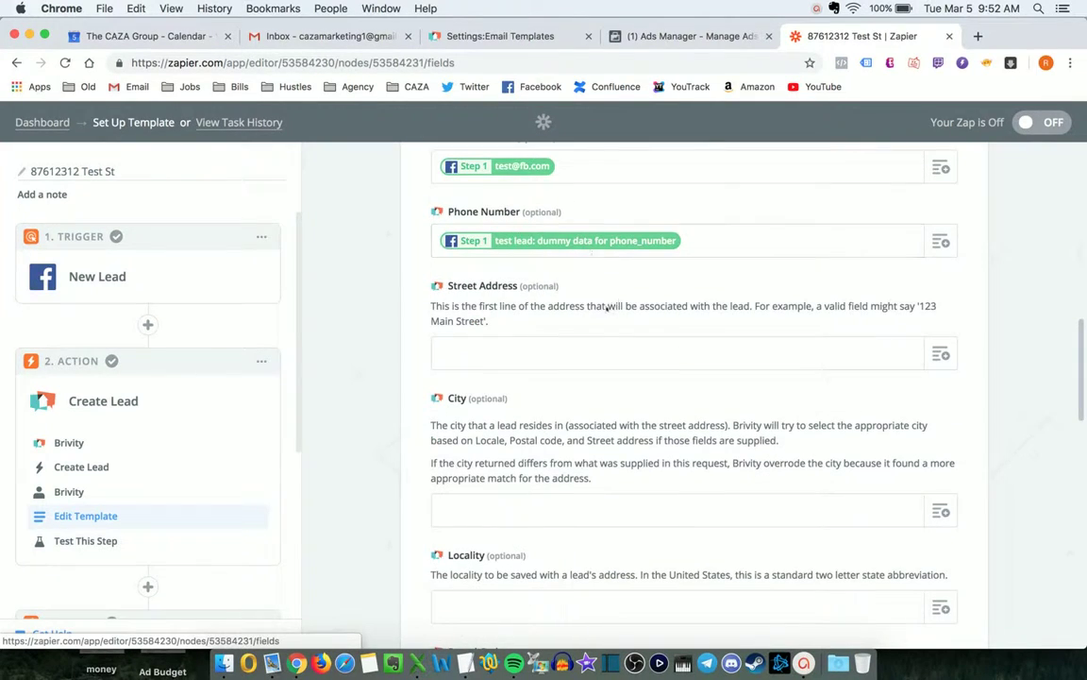
scroll(607, 307, "down", 10)
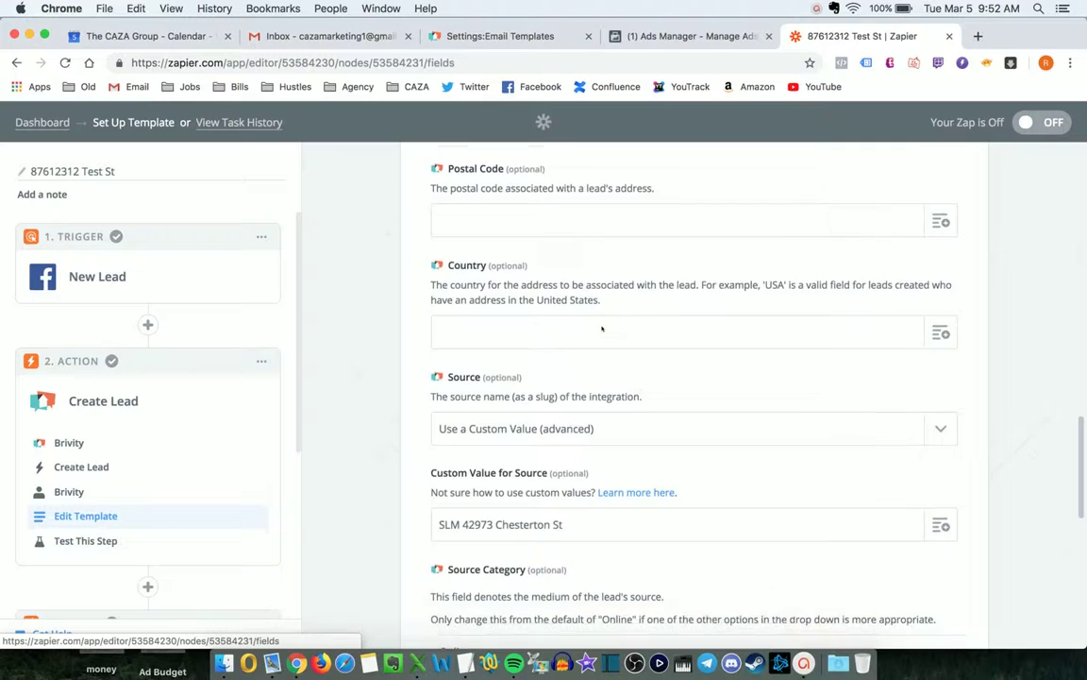
scroll(602, 329, "down", 4)
left_click(577, 360)
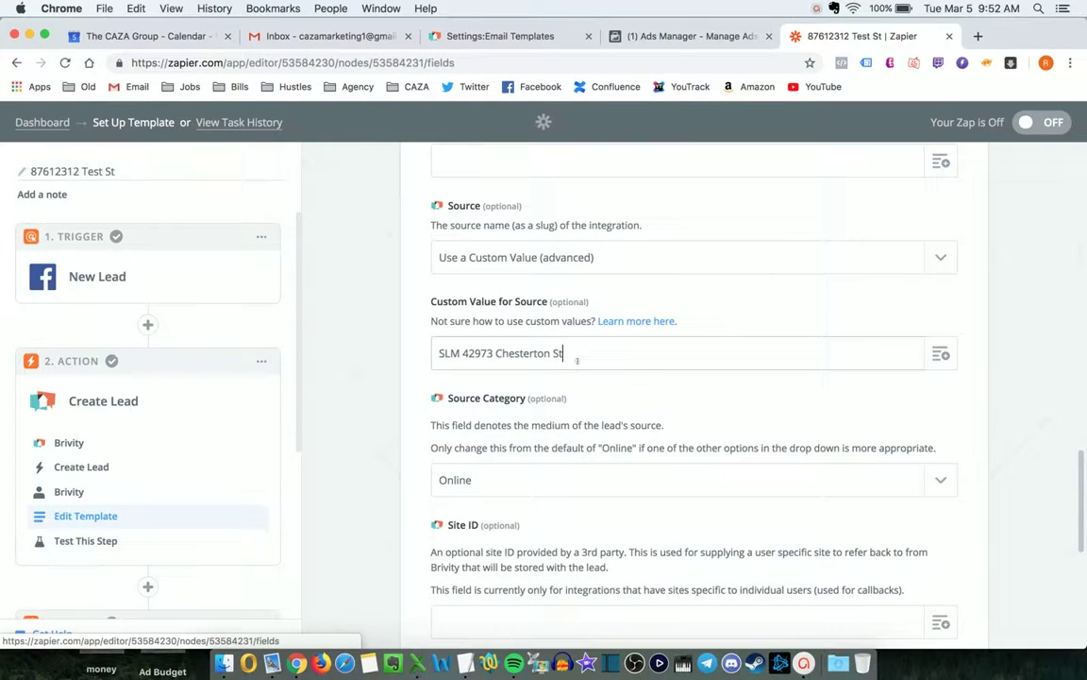
key("super+a")
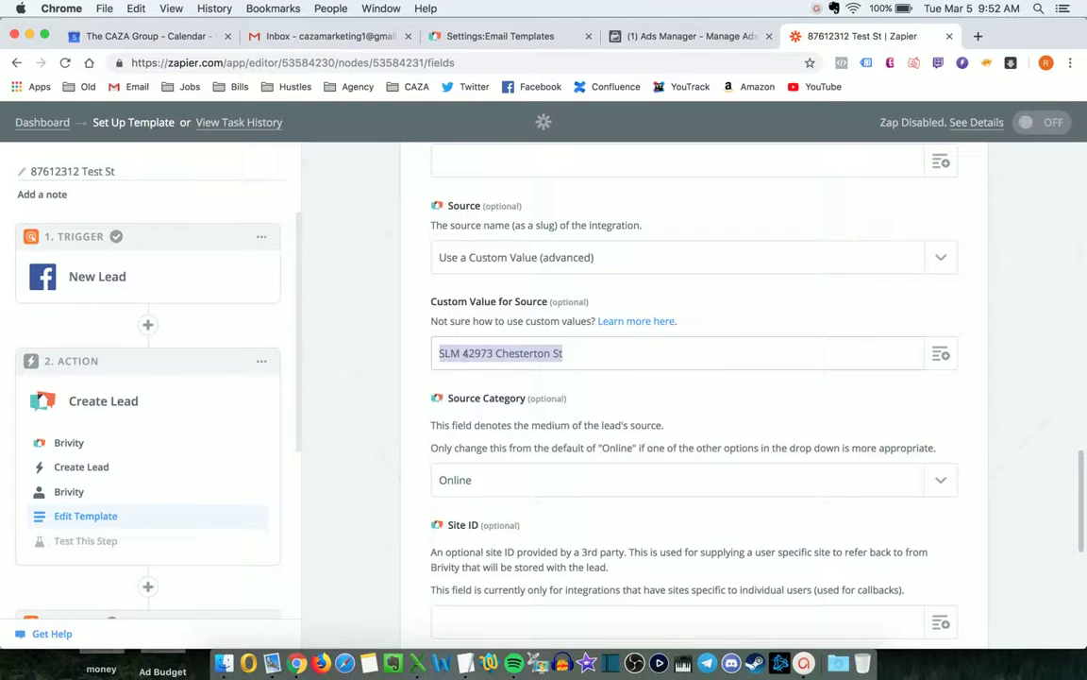
left_click(473, 355)
key("shift+super+Right")
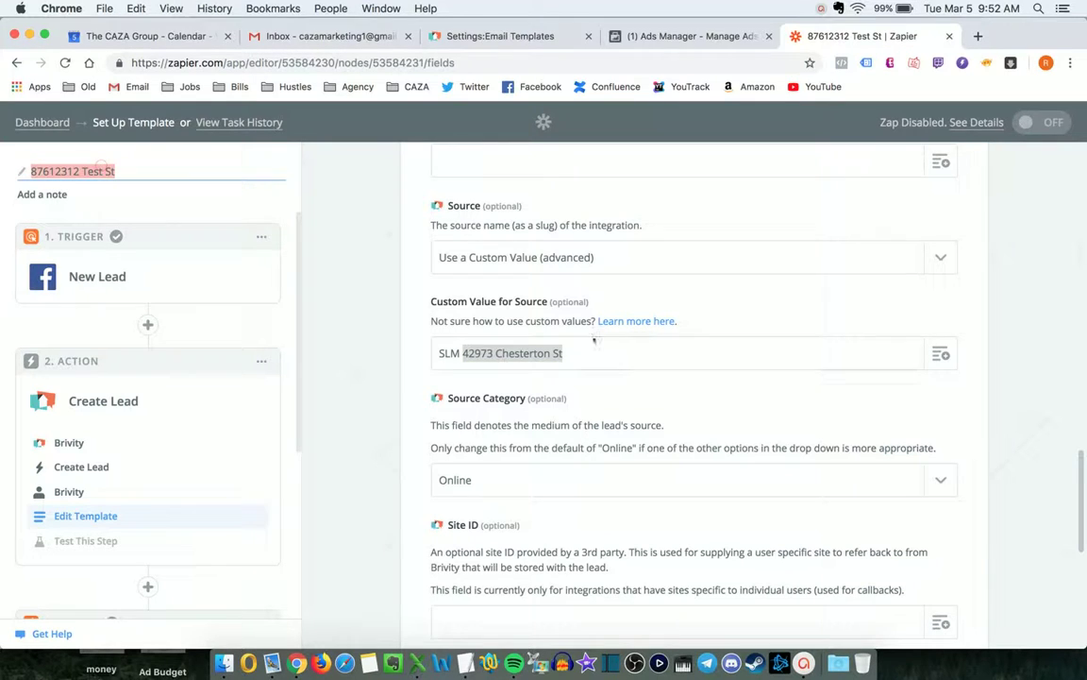
left_click(550, 354)
left_click(461, 353)
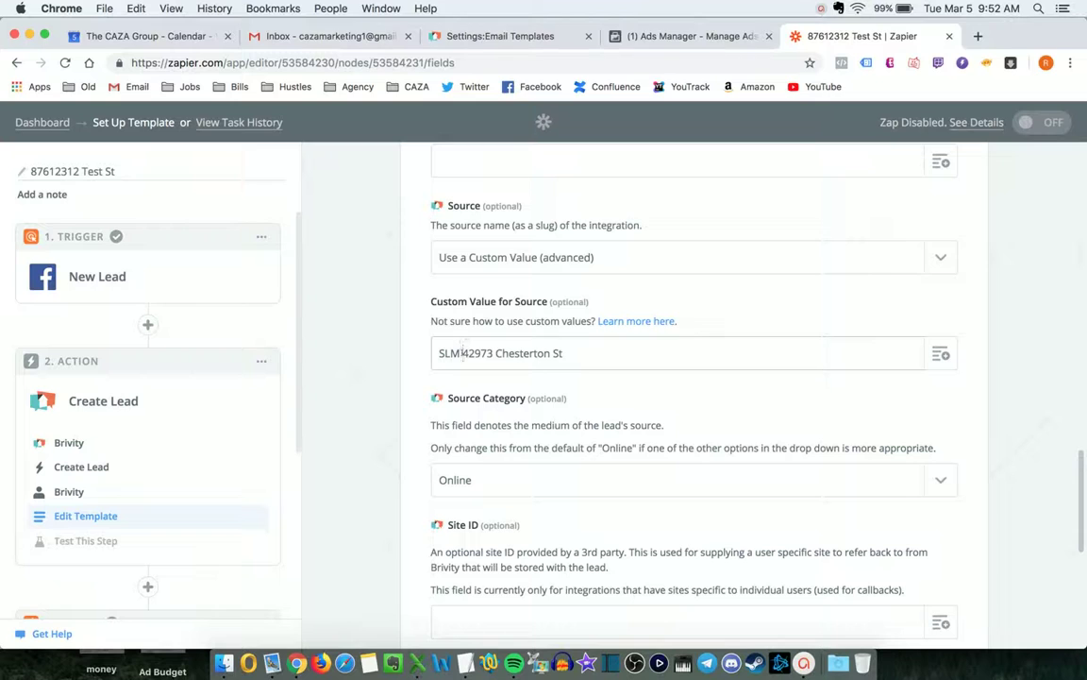
key("super+shift+Right")
type("87612312 Test St")
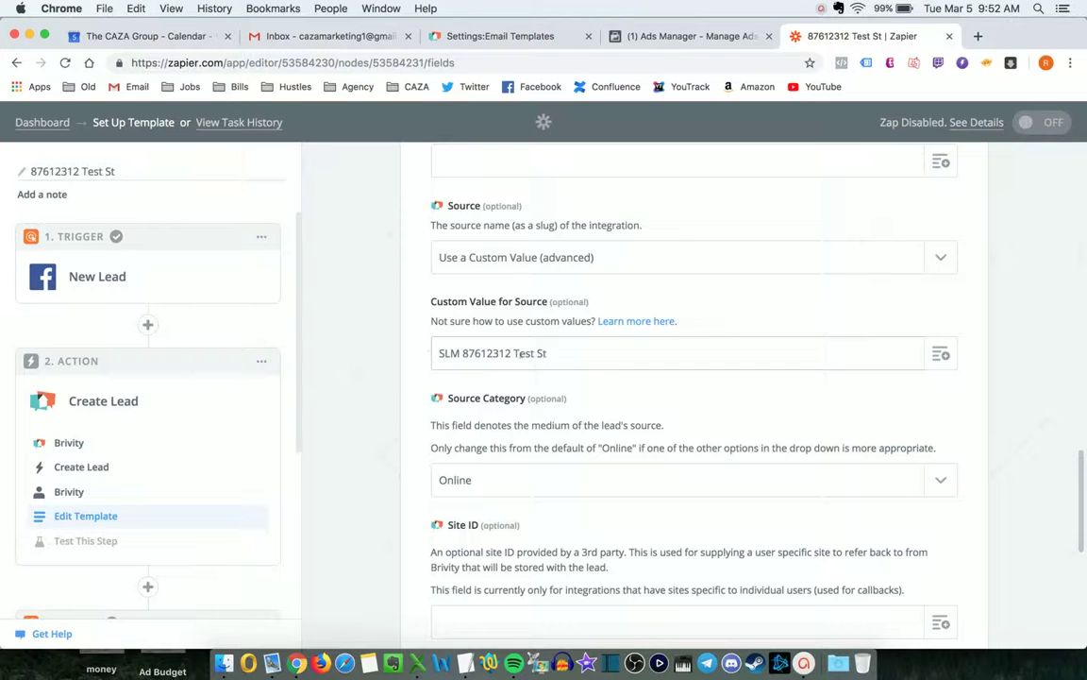
Change the Brivity Description's address to 87612312 Test St.
scroll(518, 353, "down", 10)
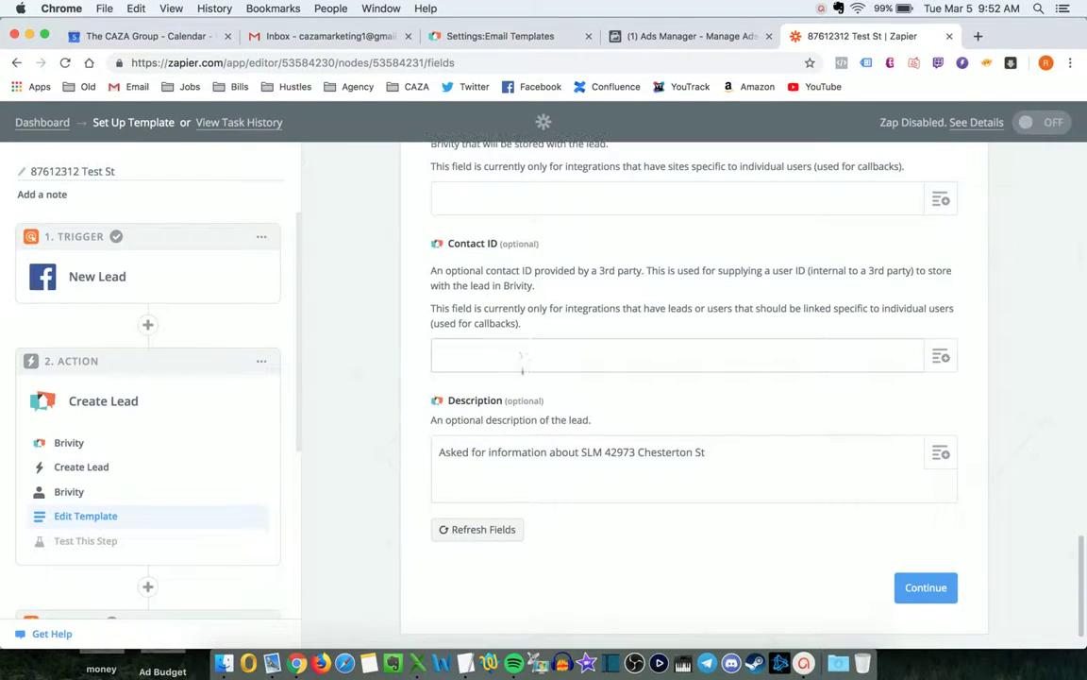
left_click(604, 452)
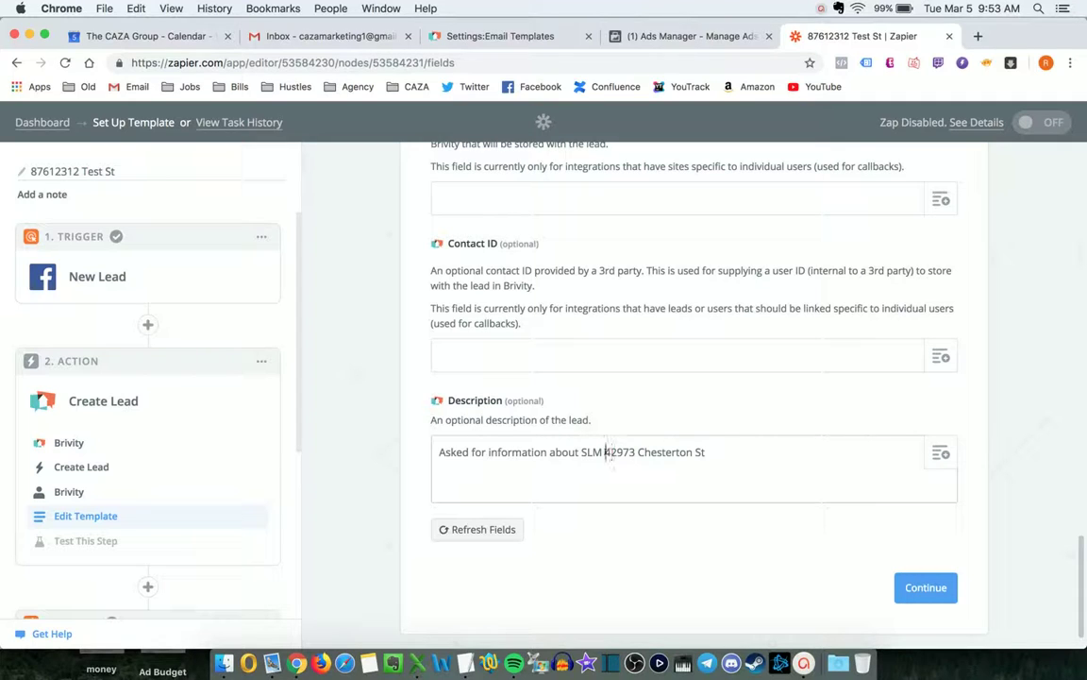
key("super+shift+Right")
type("87612312 Test St")
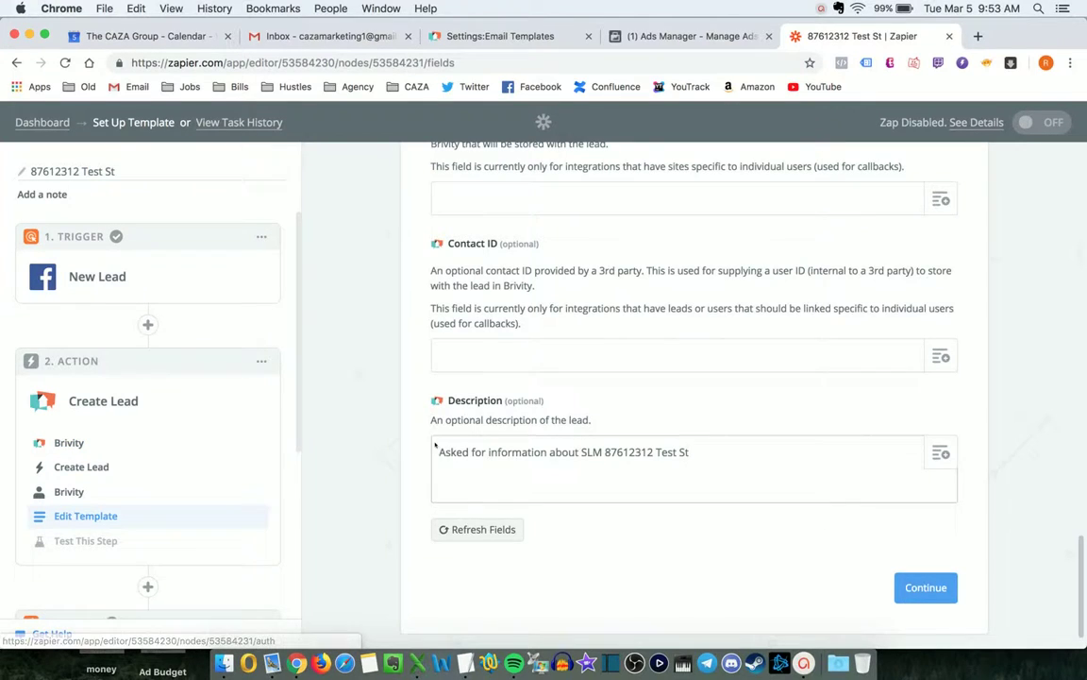
Review the Brivity lead settings, then save and test the step.
left_click(113, 516)
scroll(566, 416, "down", 5)
scroll(567, 416, "down", 15)
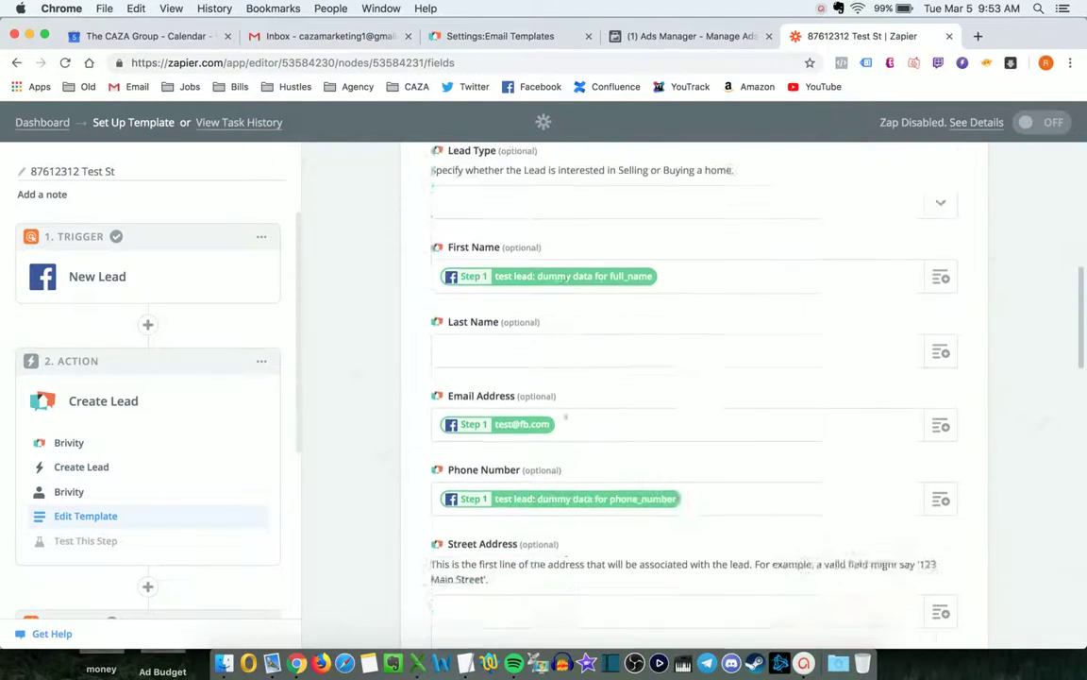
scroll(567, 417, "up", 1)
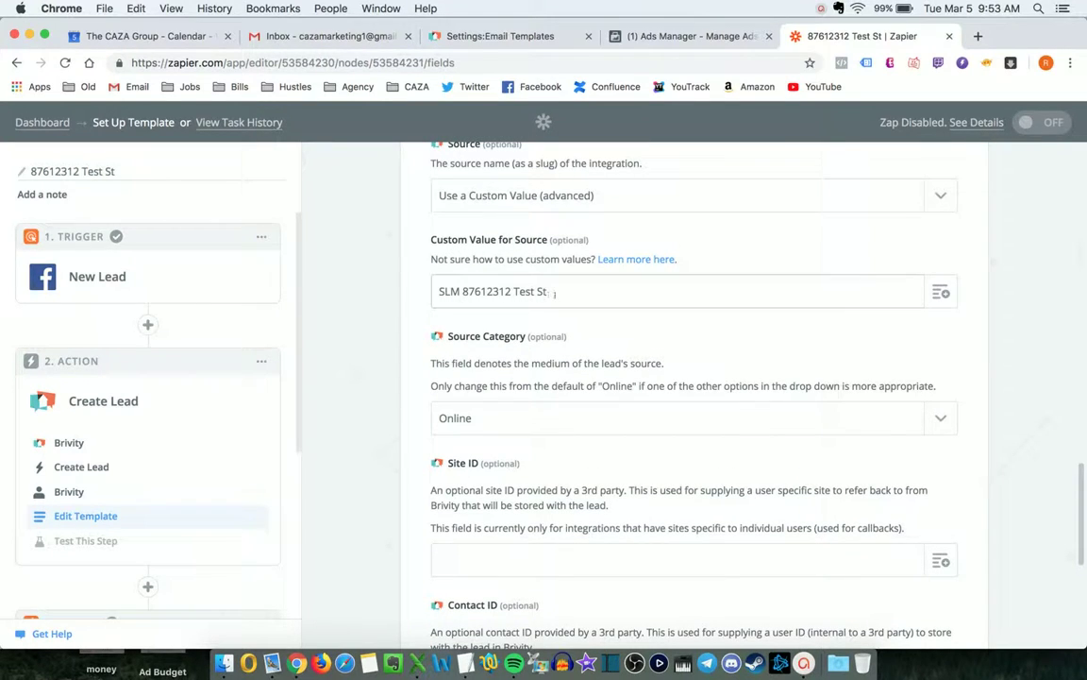
scroll(436, 300, "down", 10)
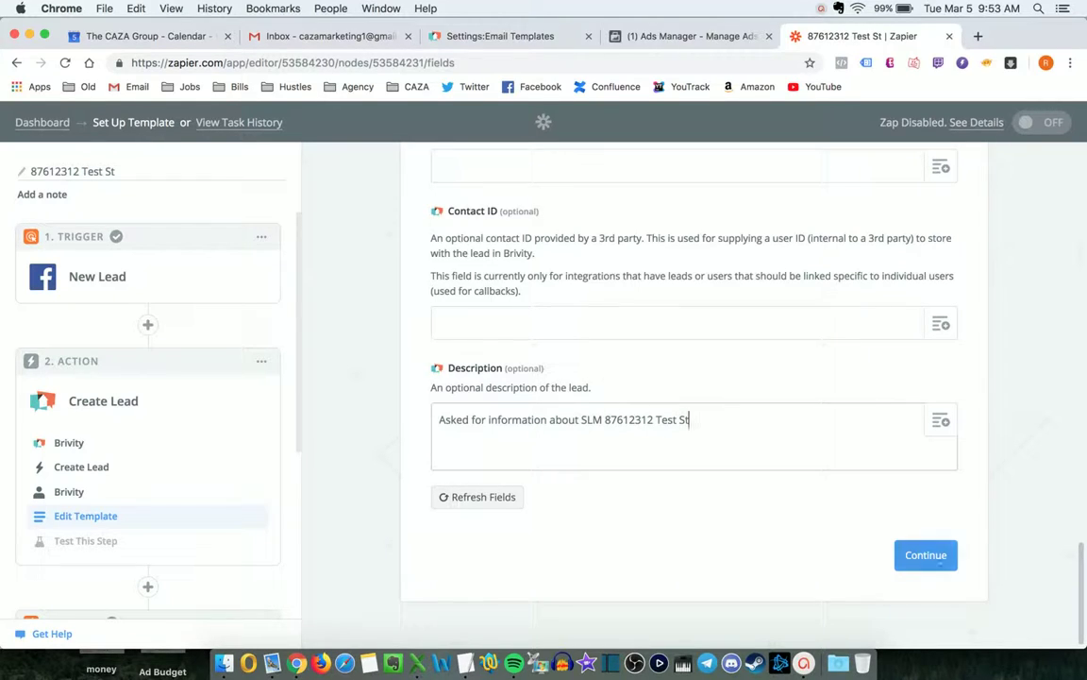
left_click(926, 557)
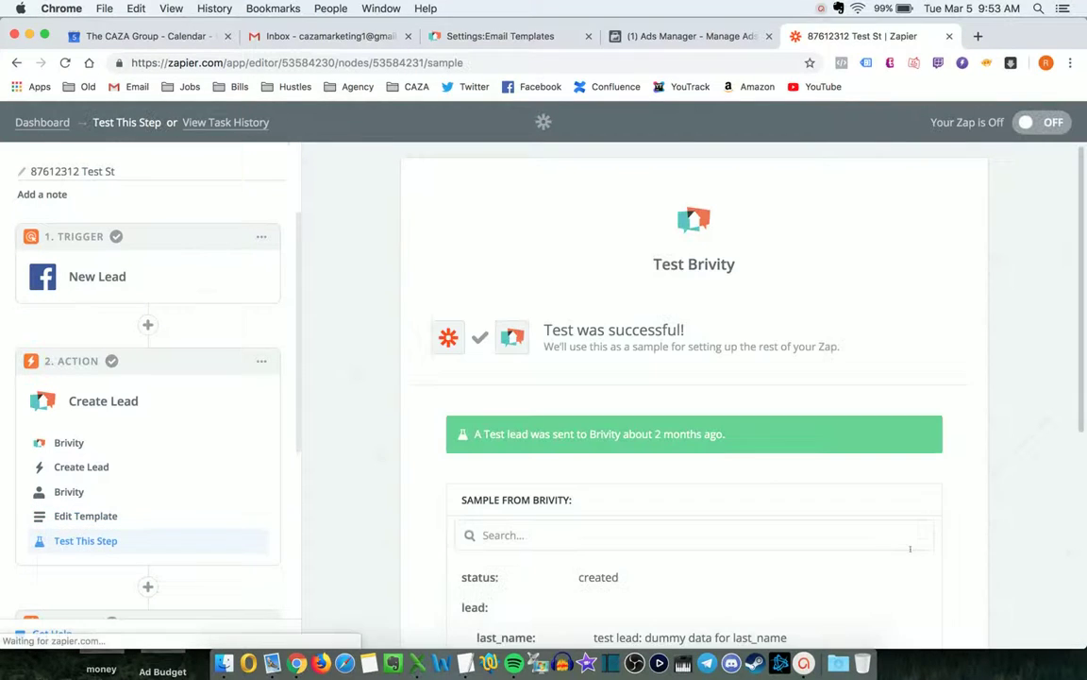
Move past the Brivity test and open the Gmail Send Email step's template.
scroll(715, 444, "down", 3)
scroll(928, 342, "down", 3)
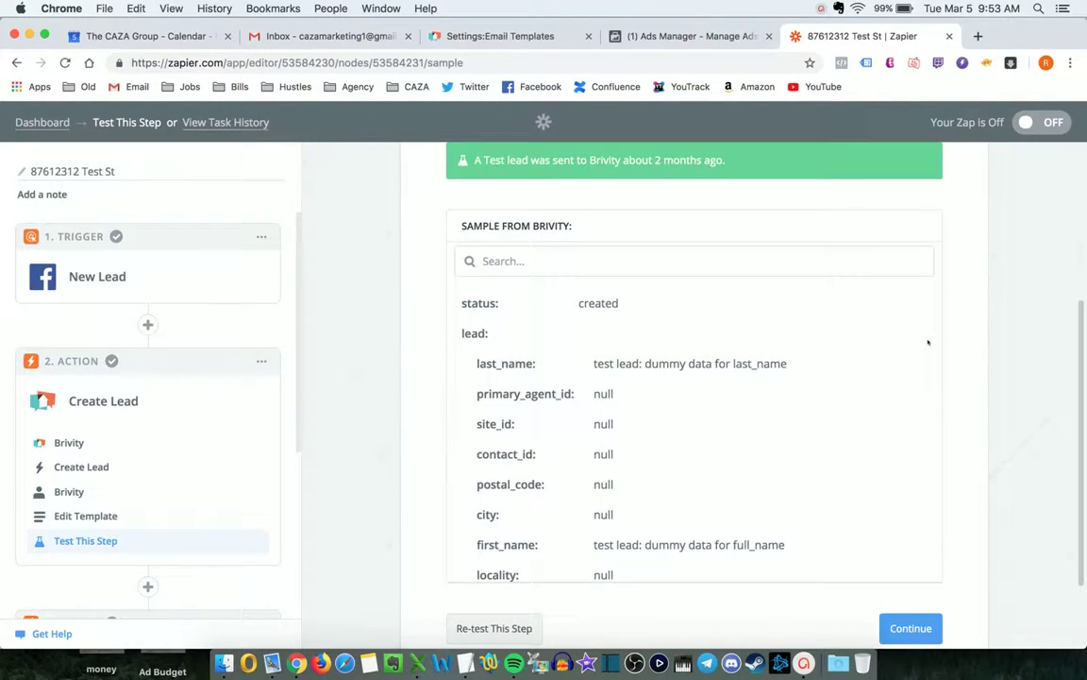
scroll(727, 332, "down", 3)
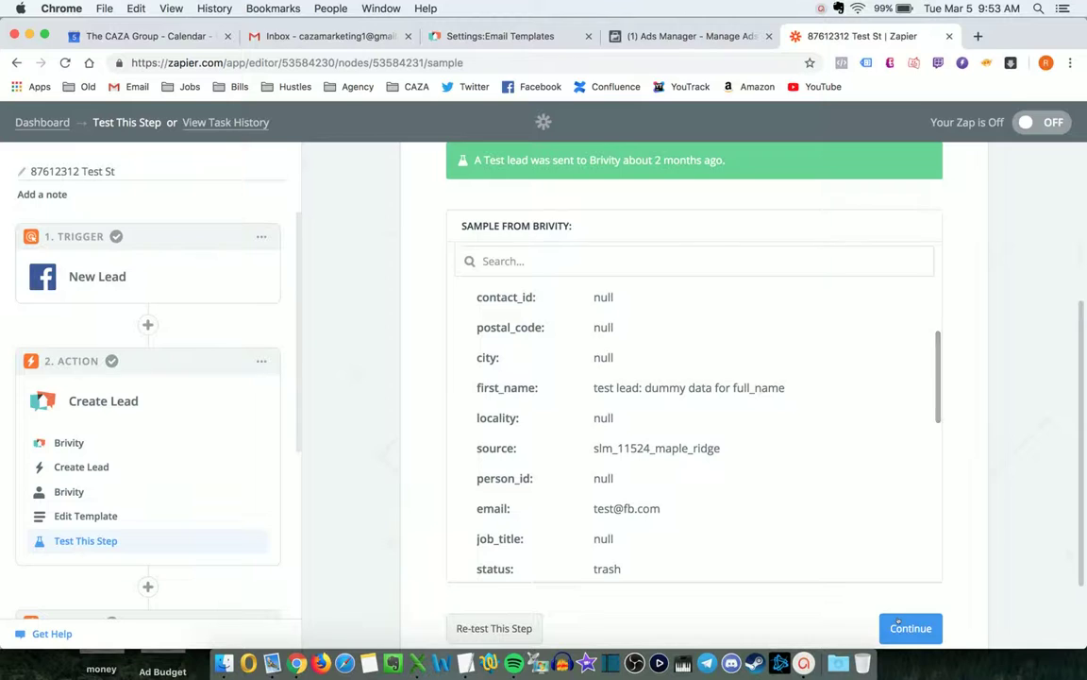
scroll(113, 434, "down", 2)
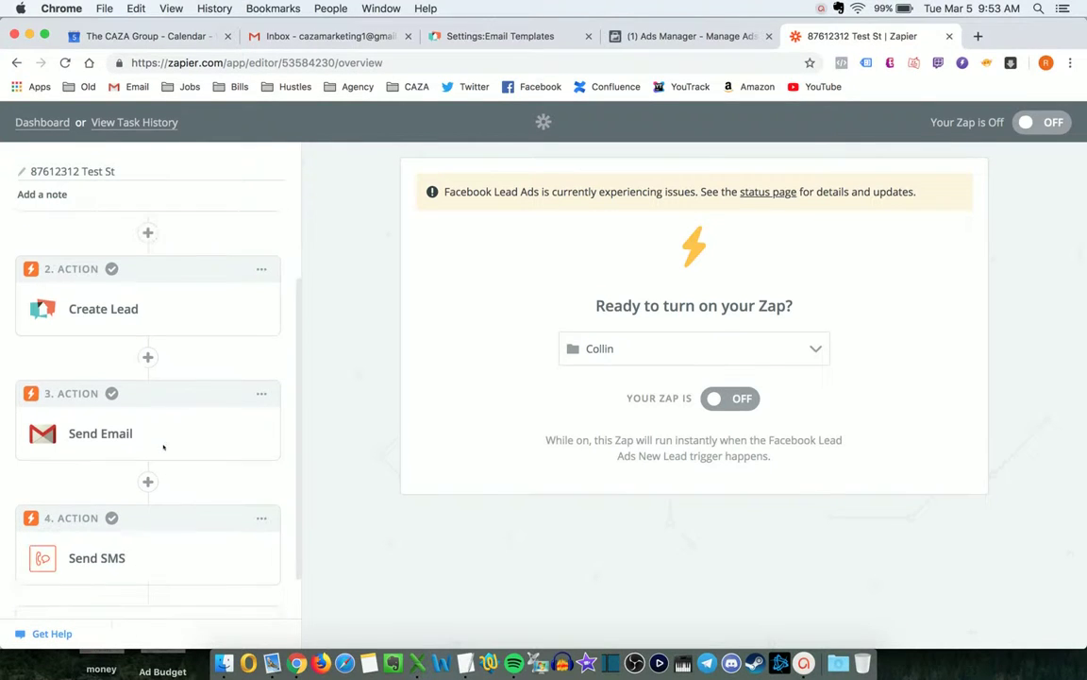
left_click(113, 433)
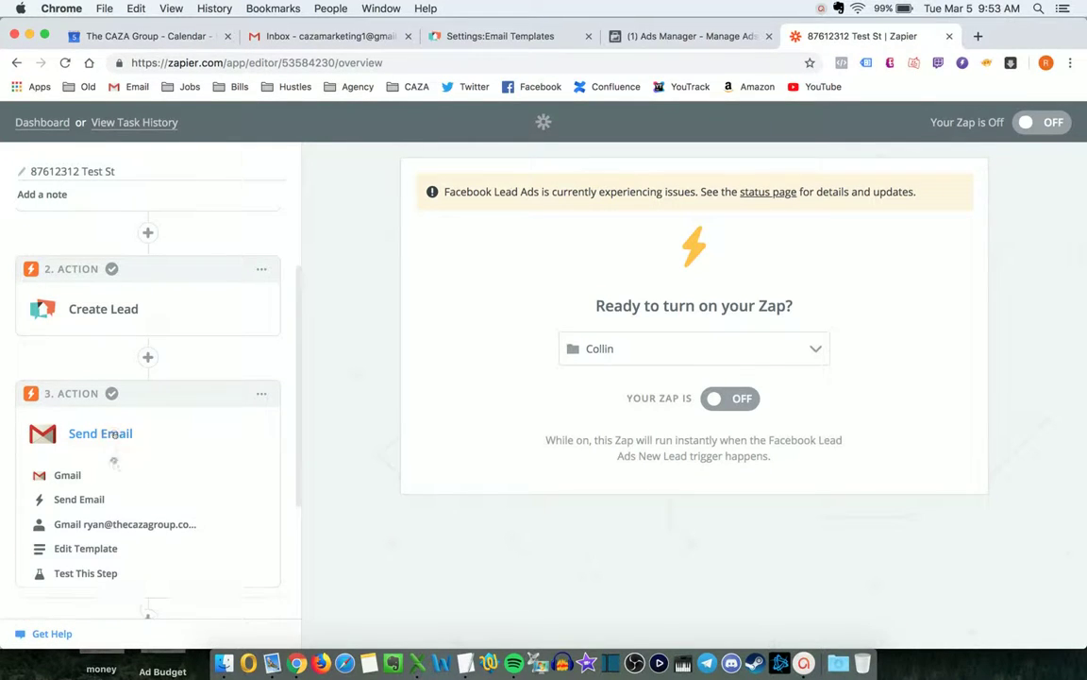
left_click(102, 548)
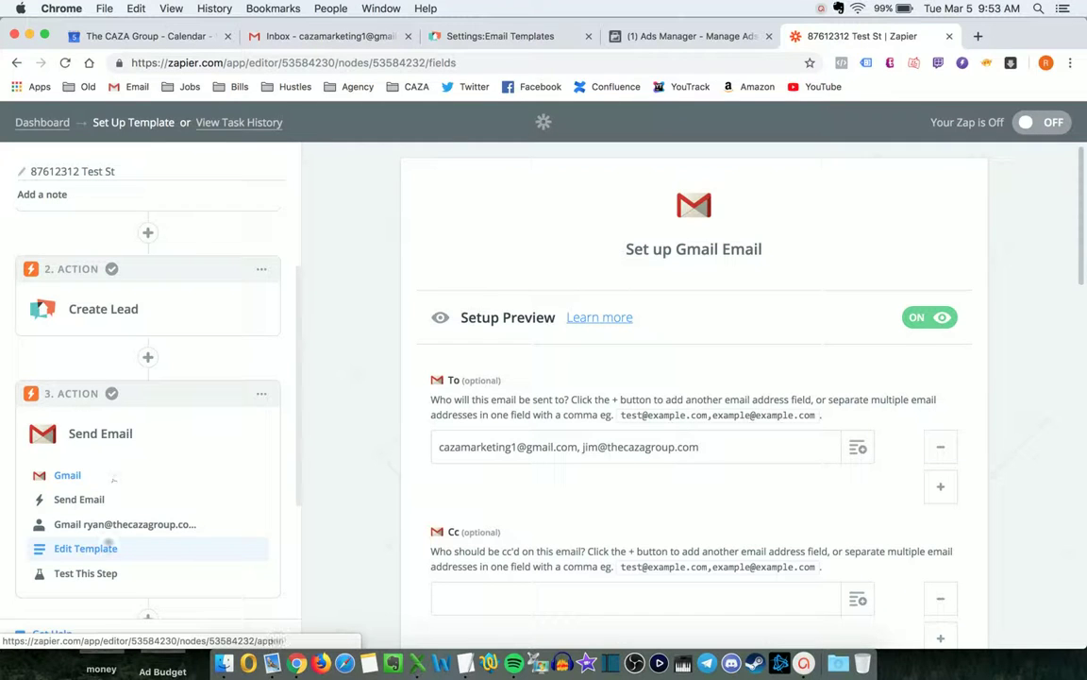
Paste 87612312 Test St over the old address in the email subject, making 'FB Lead: 87612312 Test St'.
scroll(488, 397, "down", 10)
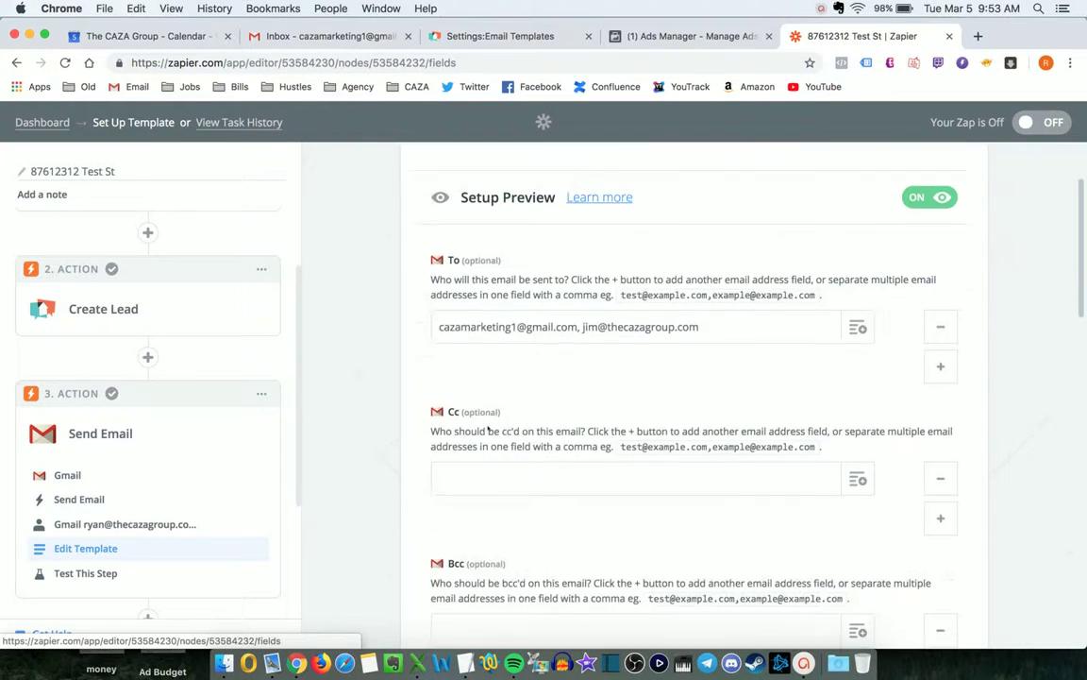
scroll(488, 425, "down", 6)
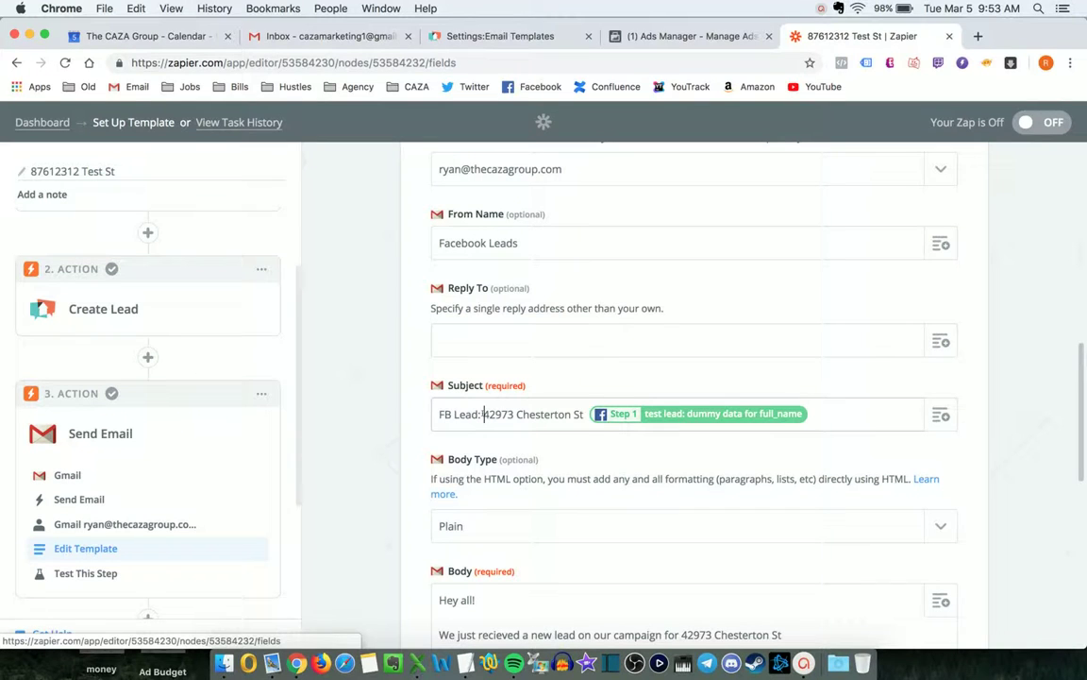
left_click_drag(484, 414, 584, 415)
type("87612312 Test St")
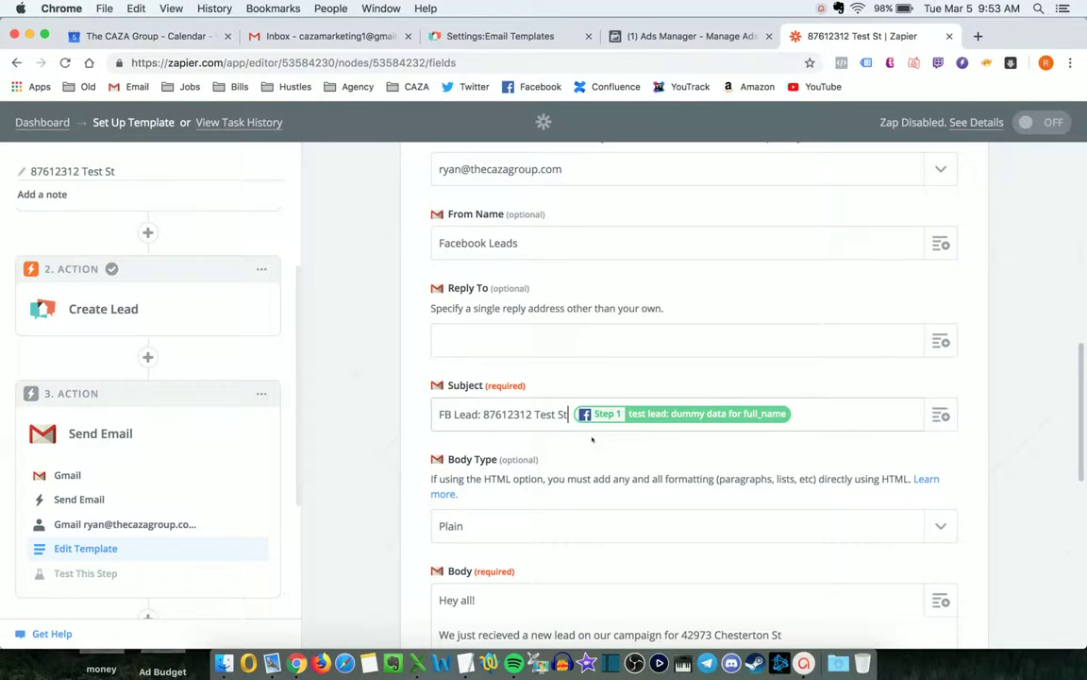
Replace the email body's campaign address with 87612312 Test St.
scroll(515, 425, "down", 3)
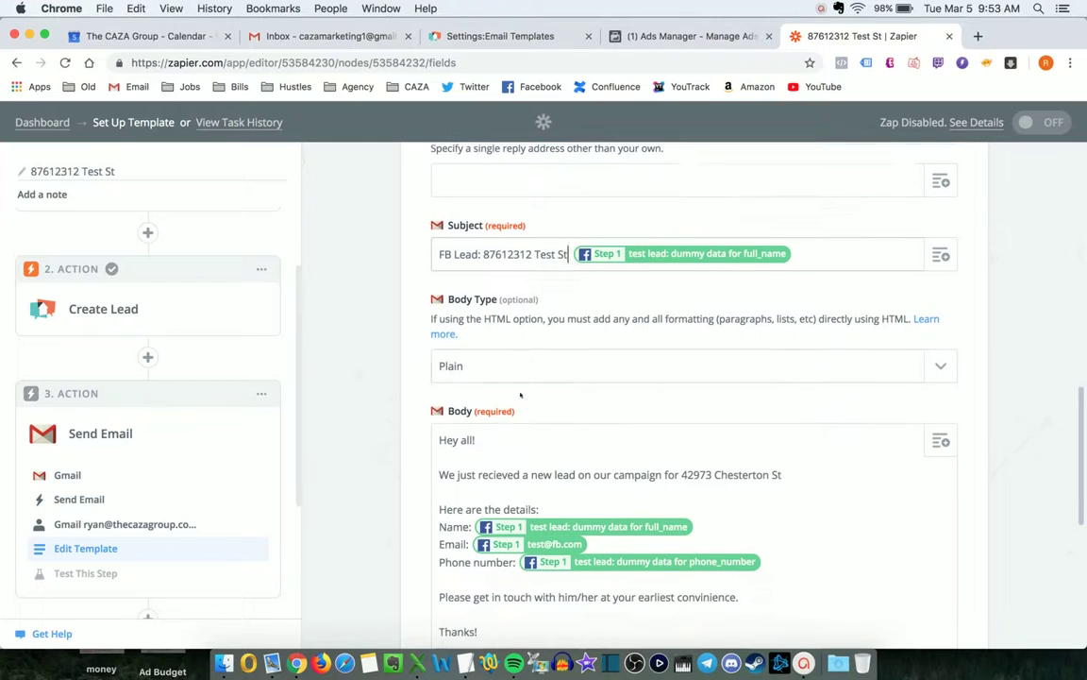
left_click_drag(682, 475, 783, 475)
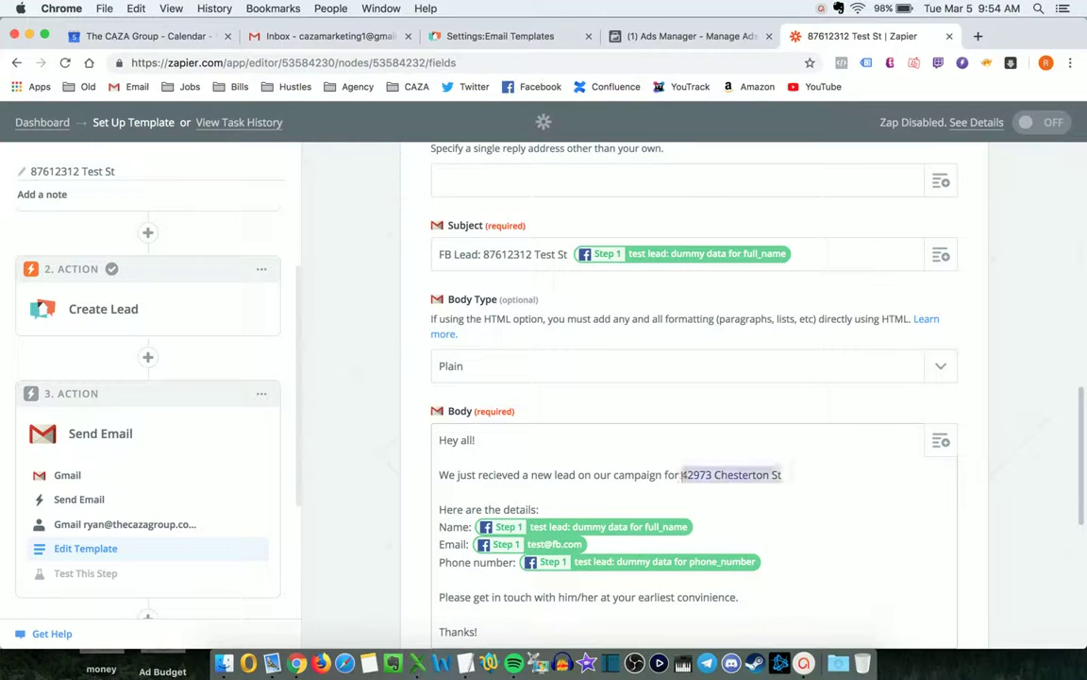
type("87612312 Test St")
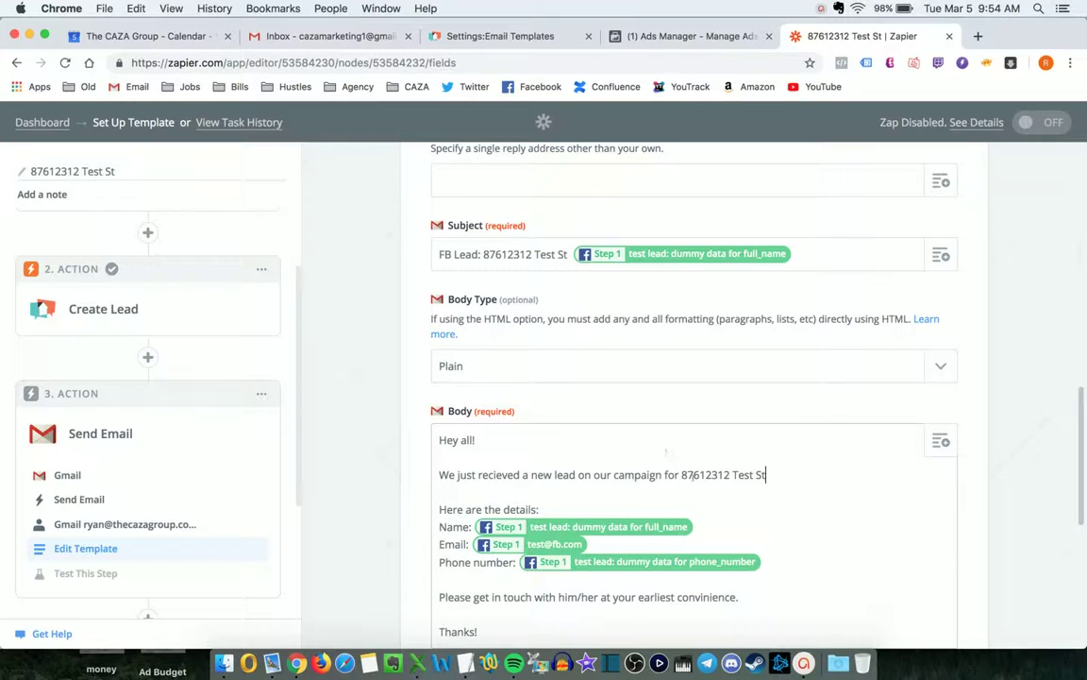
left_click_drag(681, 475, 774, 475)
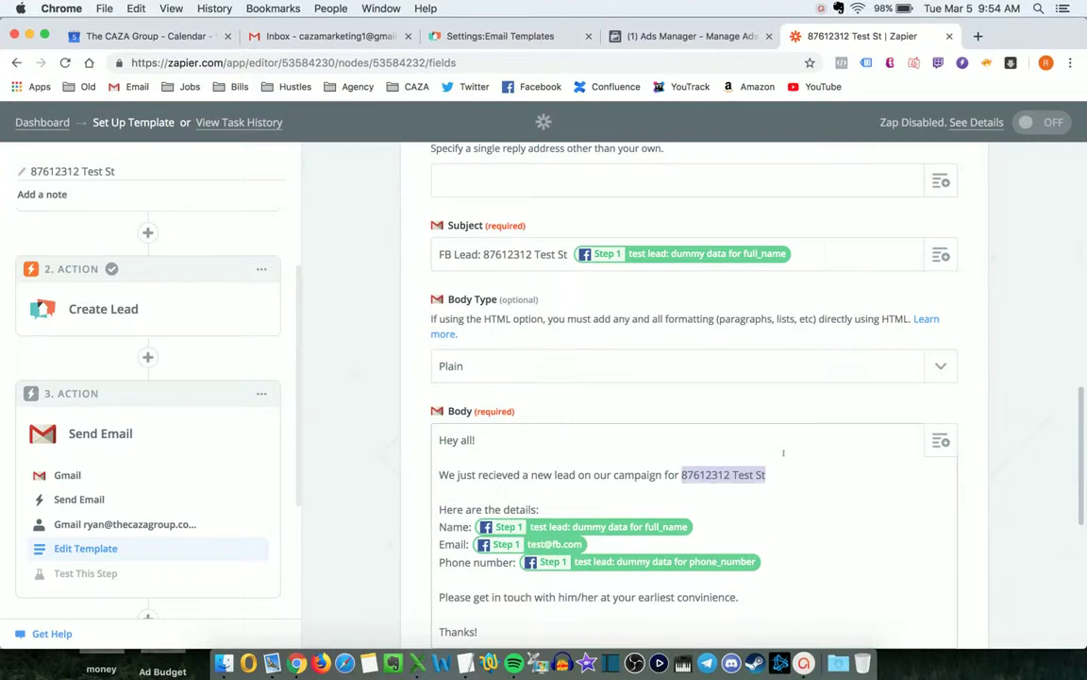
scroll(784, 453, "down", 3)
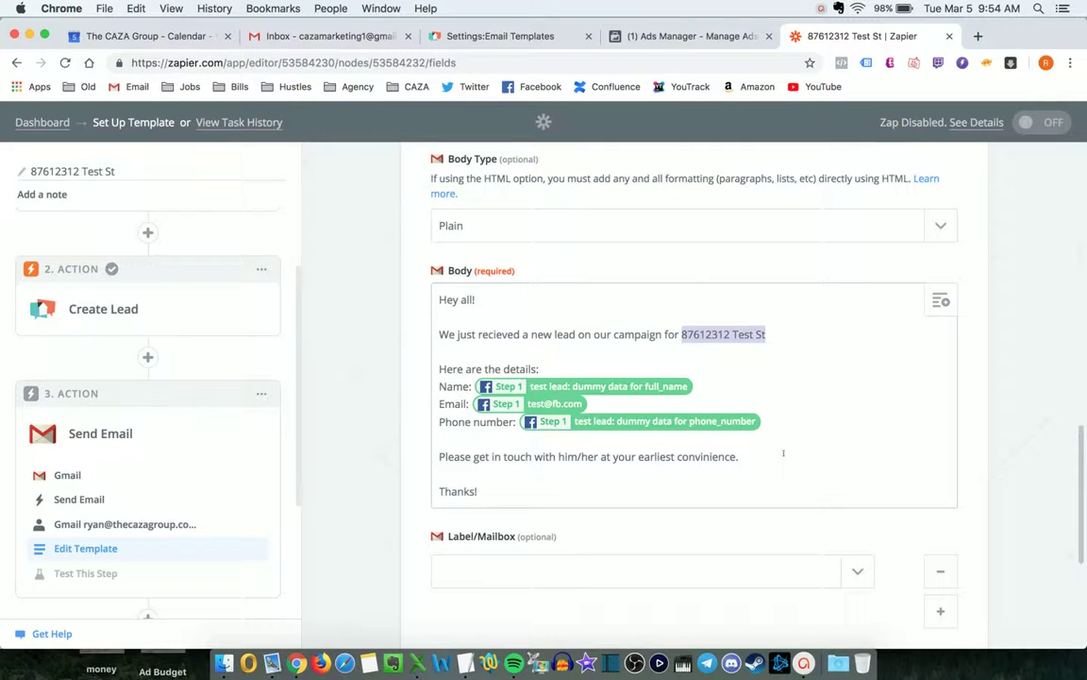
left_click(580, 334)
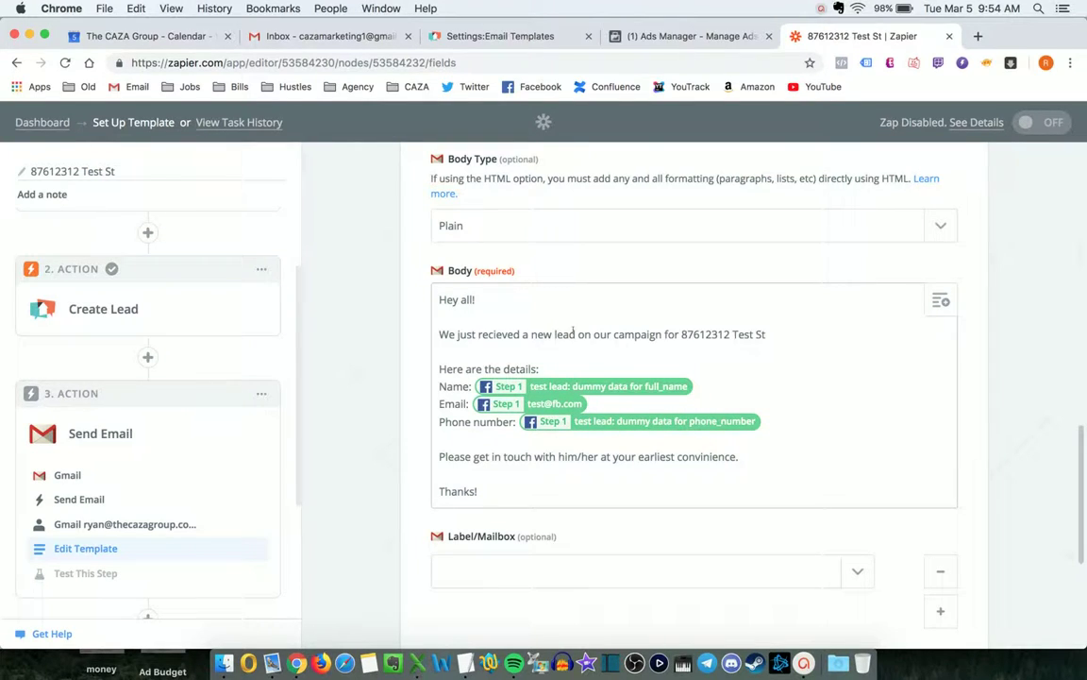
scroll(521, 301, "down", 2)
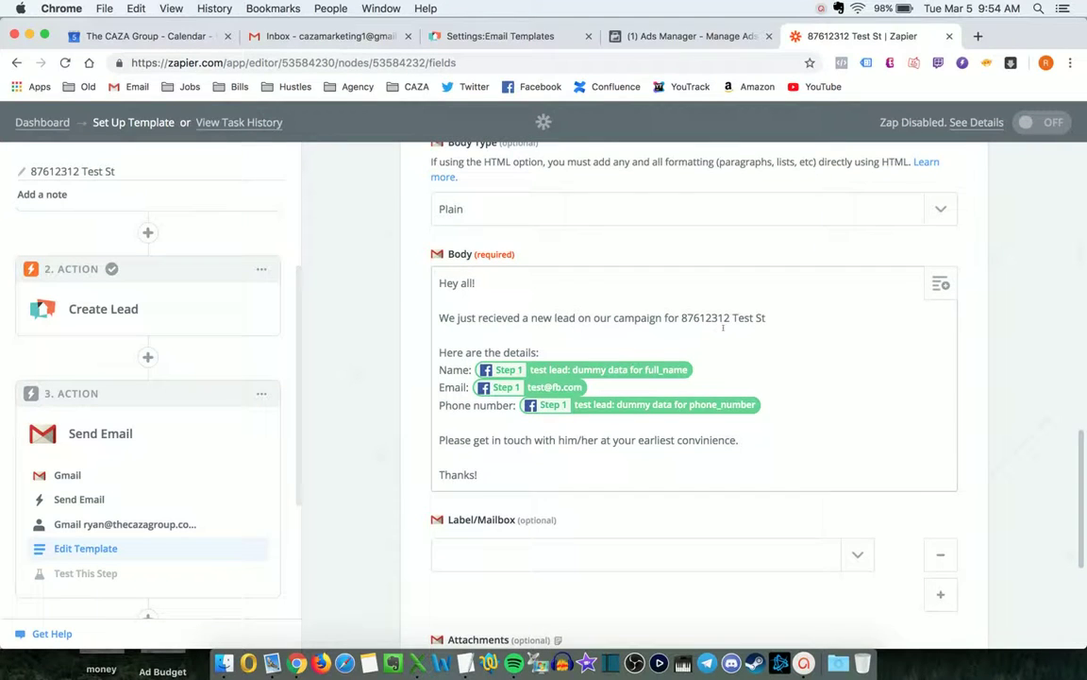
scroll(826, 397, "down", 5)
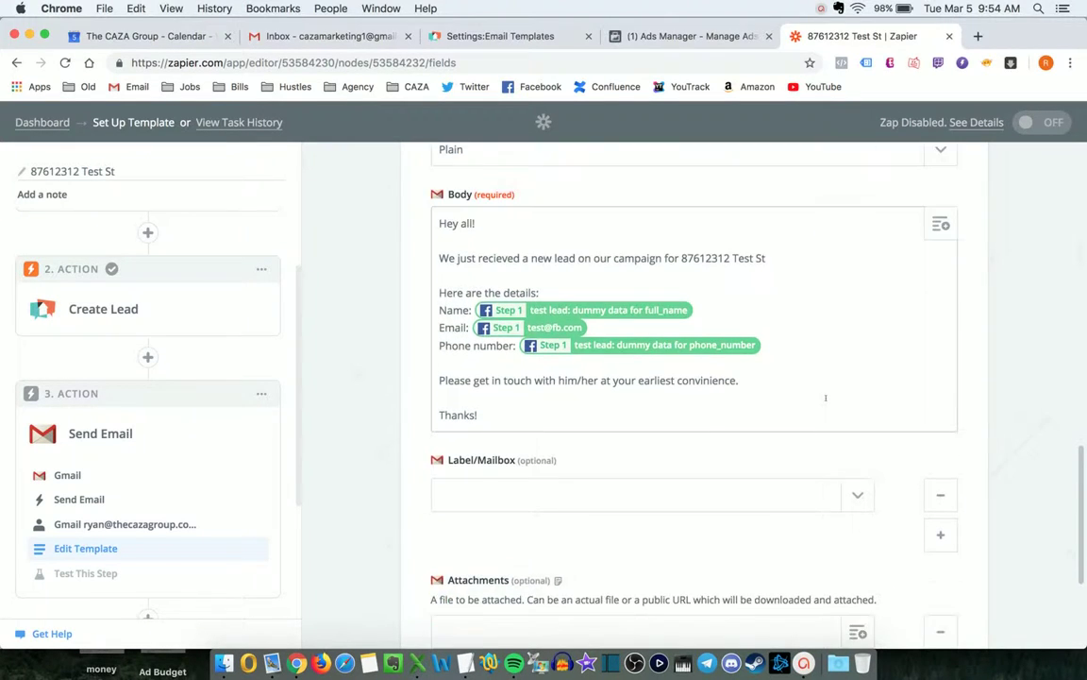
Save the Gmail template, confirm the test preview names 87612312 Test St, and expand Send SMS.
left_click(929, 555)
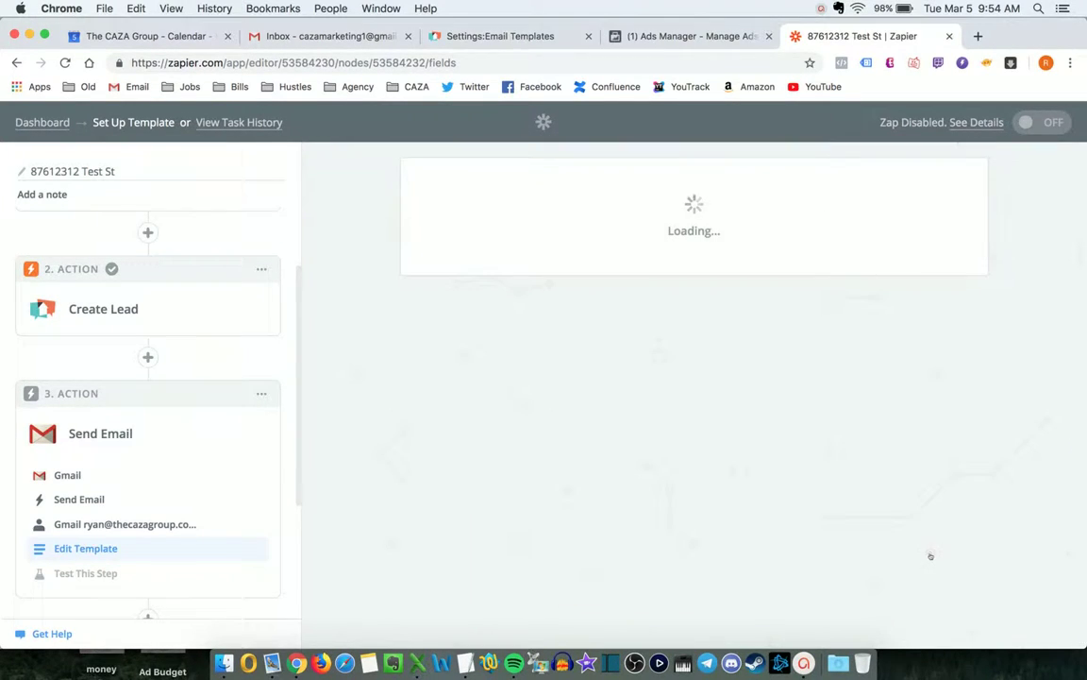
scroll(942, 510, "down", 10)
scroll(942, 510, "down", 2)
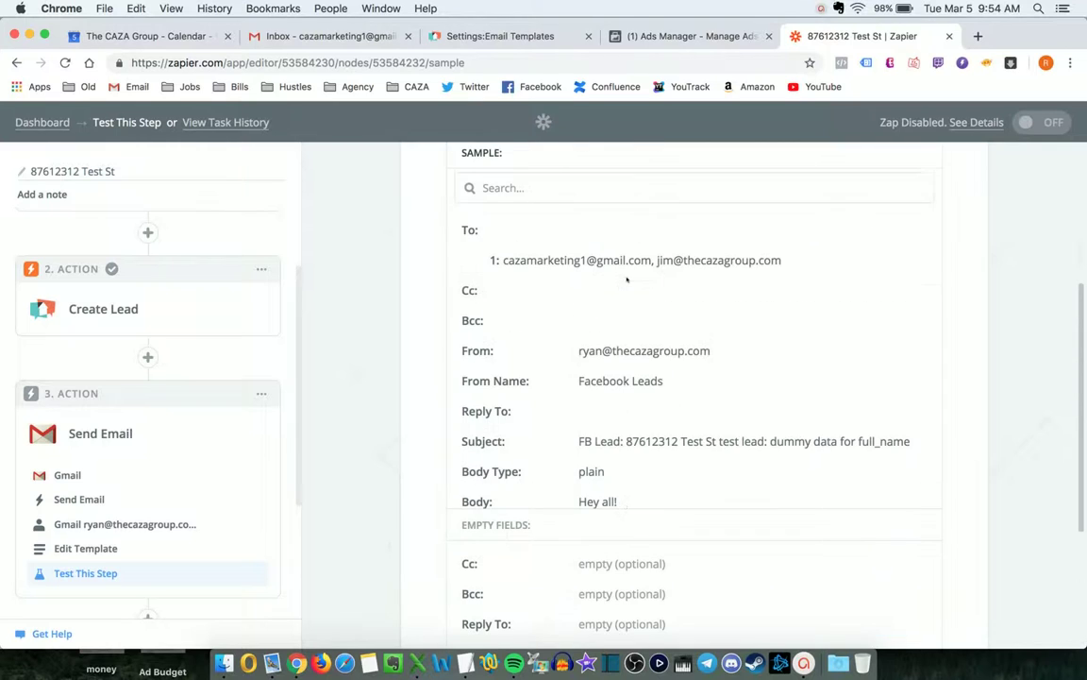
scroll(94, 453, "down", 4)
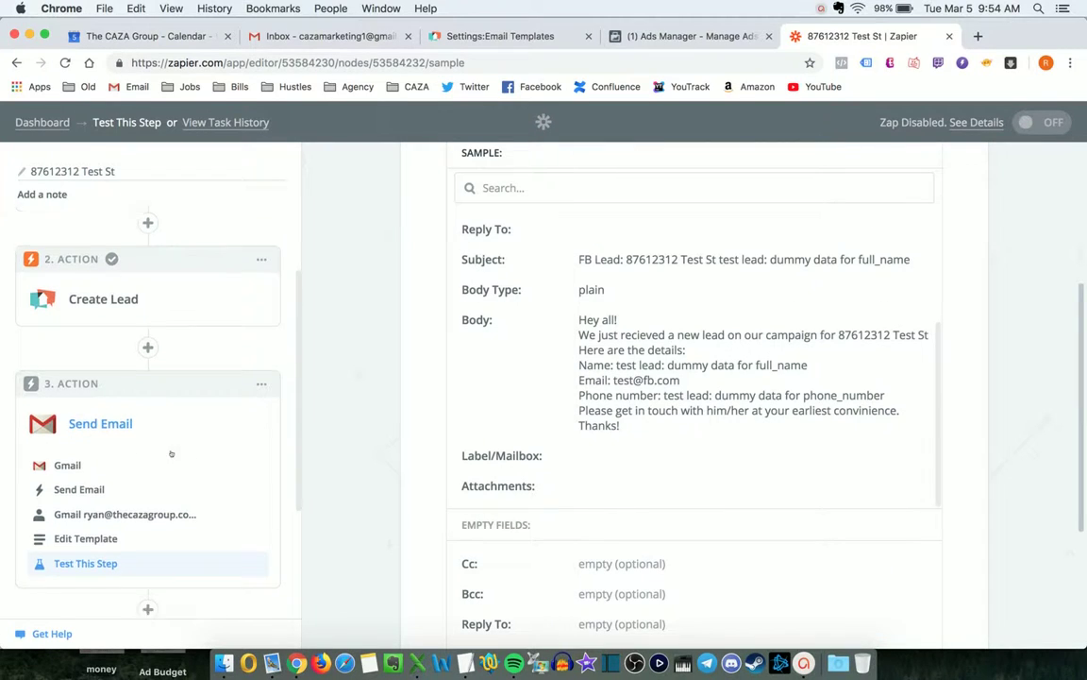
left_click(108, 511)
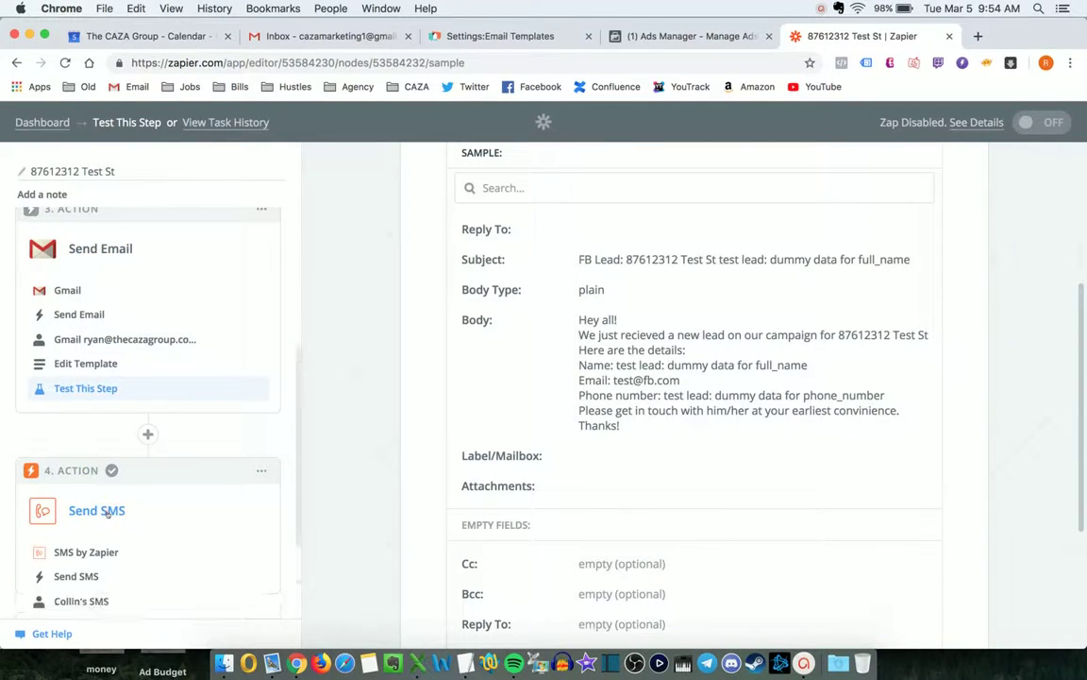
scroll(103, 529, "down", 2)
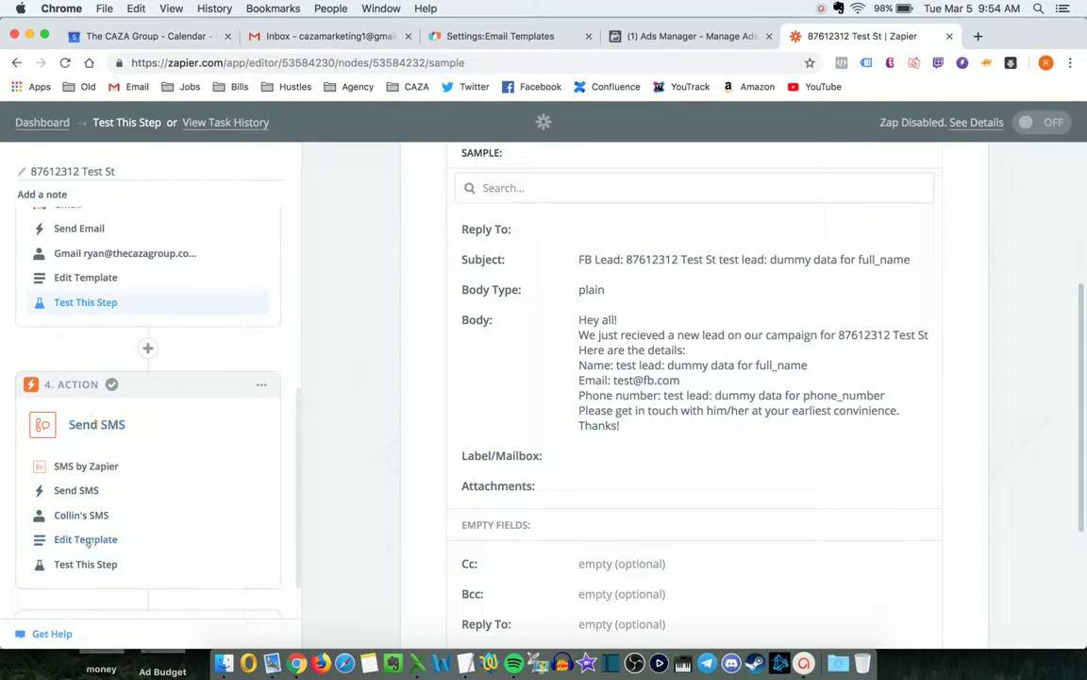
View the SMS message template, then return to the Zapier dashboard.
left_click(110, 539)
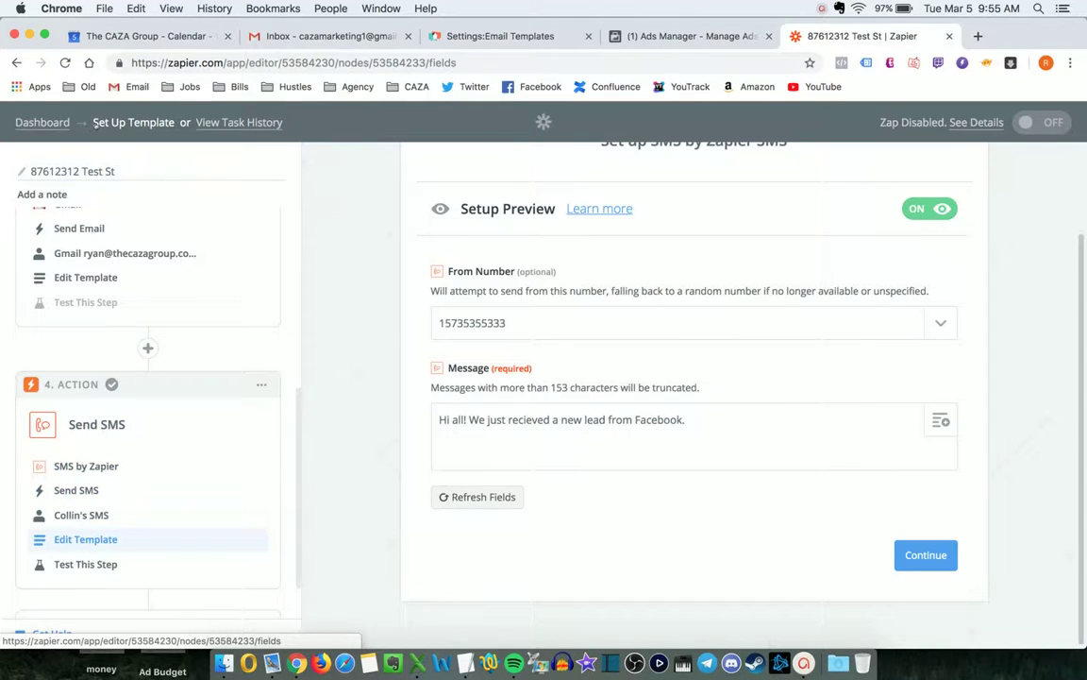
left_click(42, 121)
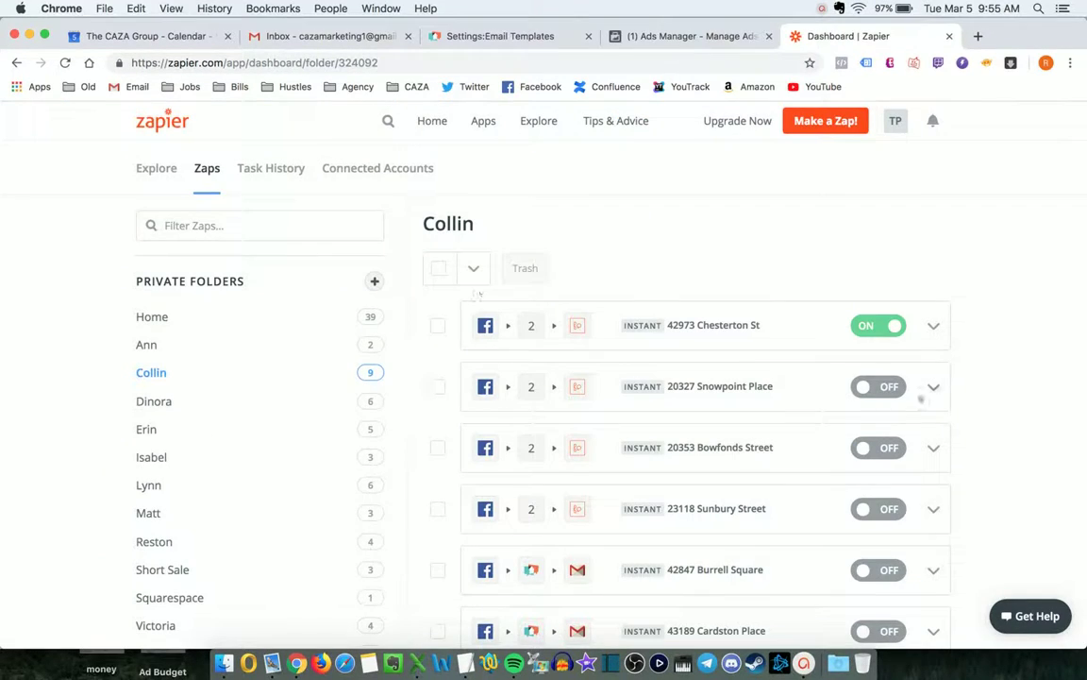
Move the 87612312 Test St zap to the trash, leaving eight zaps in the Collin folder.
scroll(921, 398, "down", 5)
left_click(934, 441)
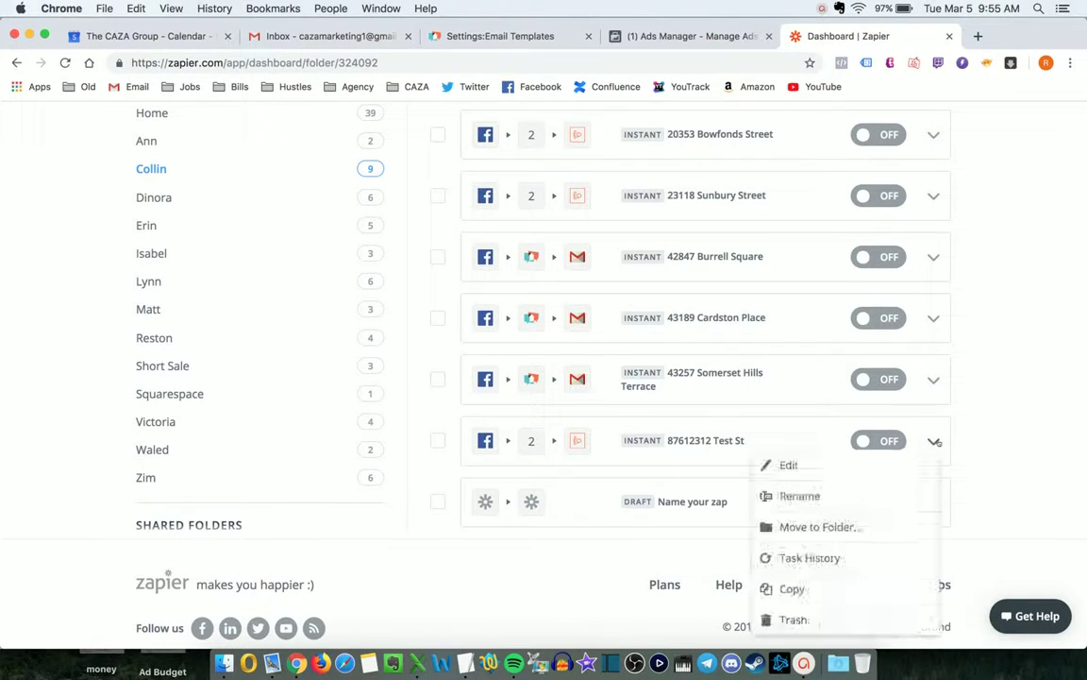
left_click(833, 619)
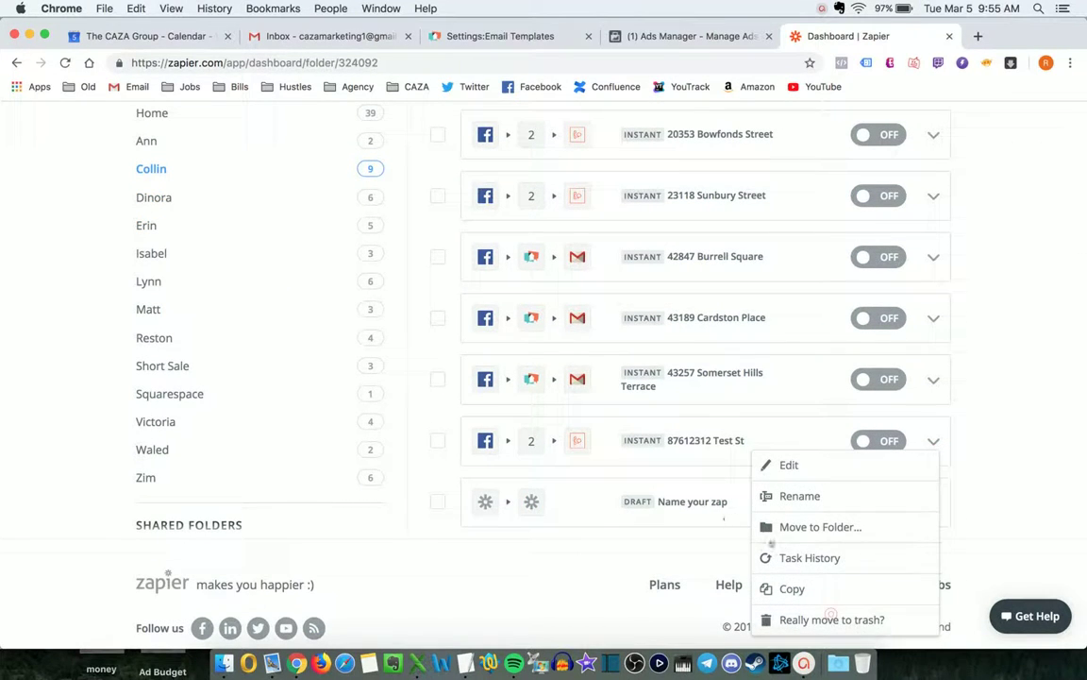
left_click(833, 619)
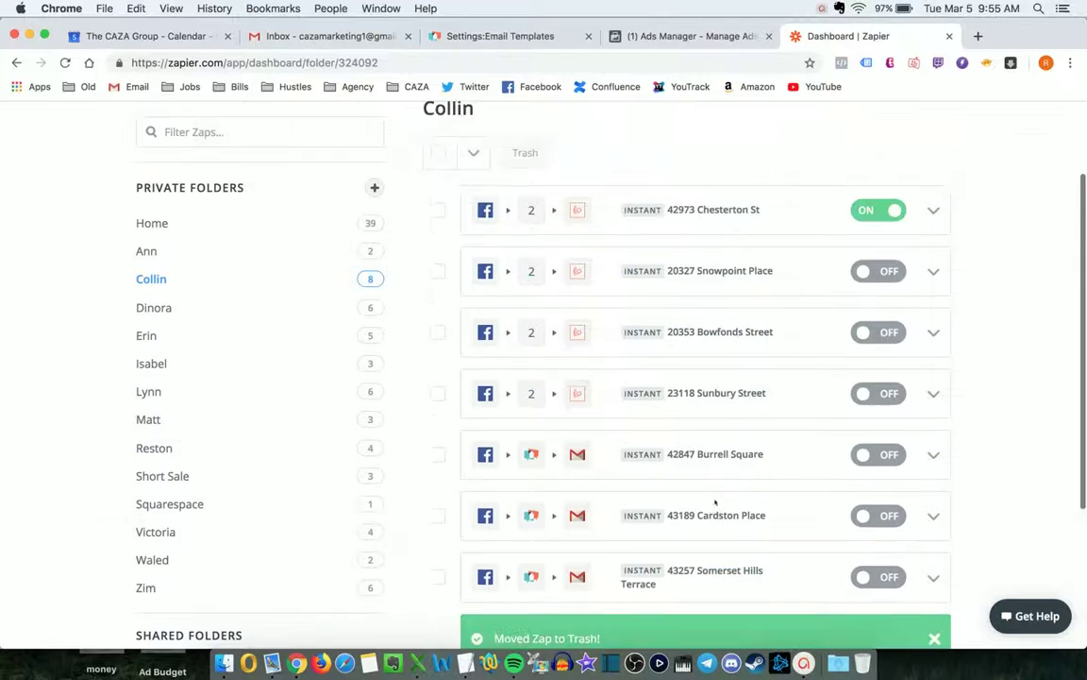
scroll(716, 503, "up", 2)
scroll(687, 434, "down", 1)
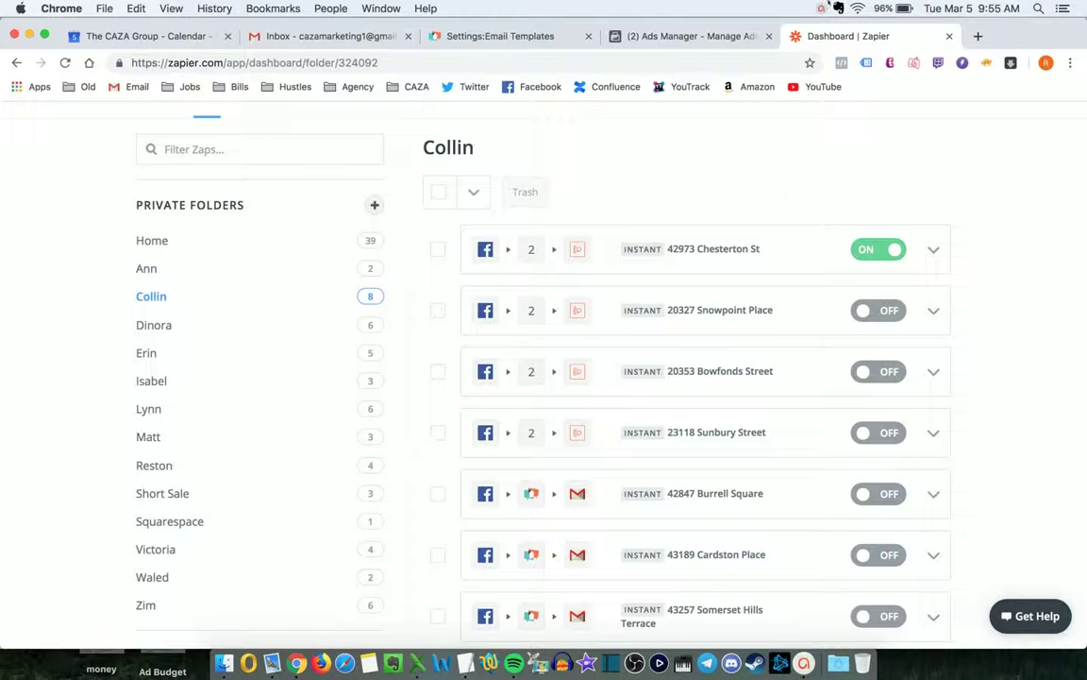
mouse_move(850, 28)
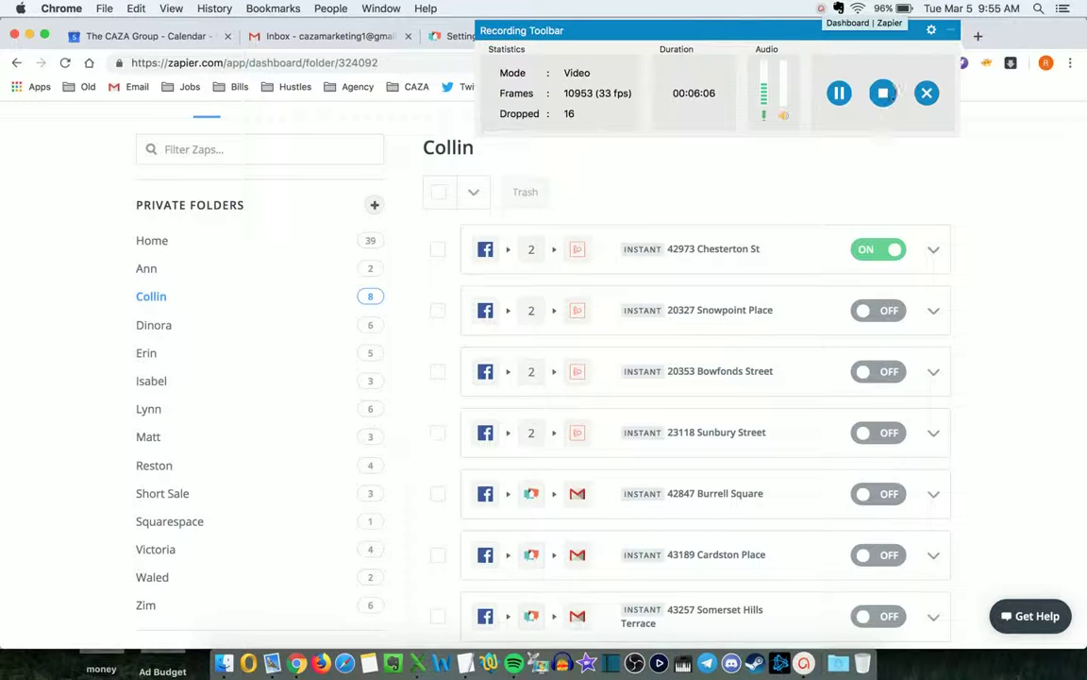